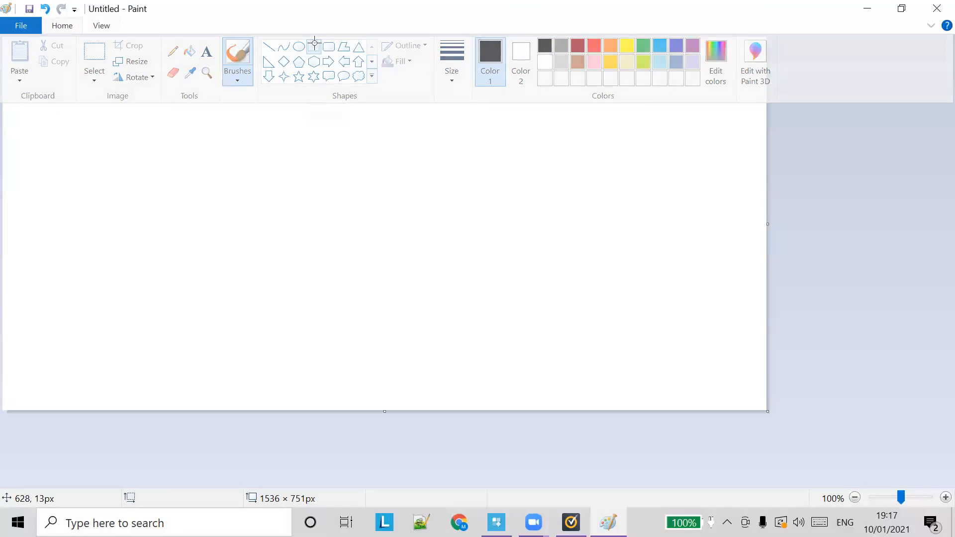
Step: Draw a house front from a rectangle about 481 × 343 px topped by a matching triangular roof about 480 × 235 px
drag(151, 186, 391, 356)
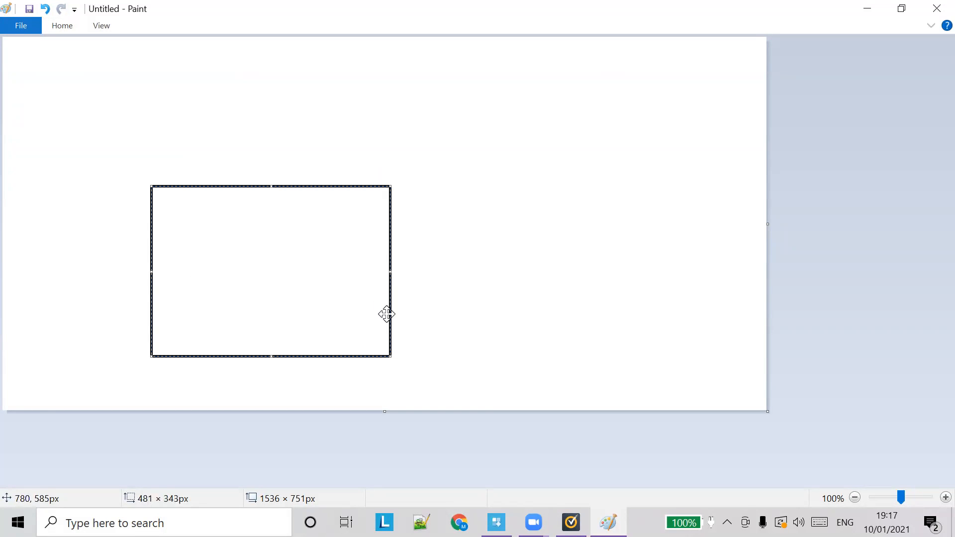
click(61, 25)
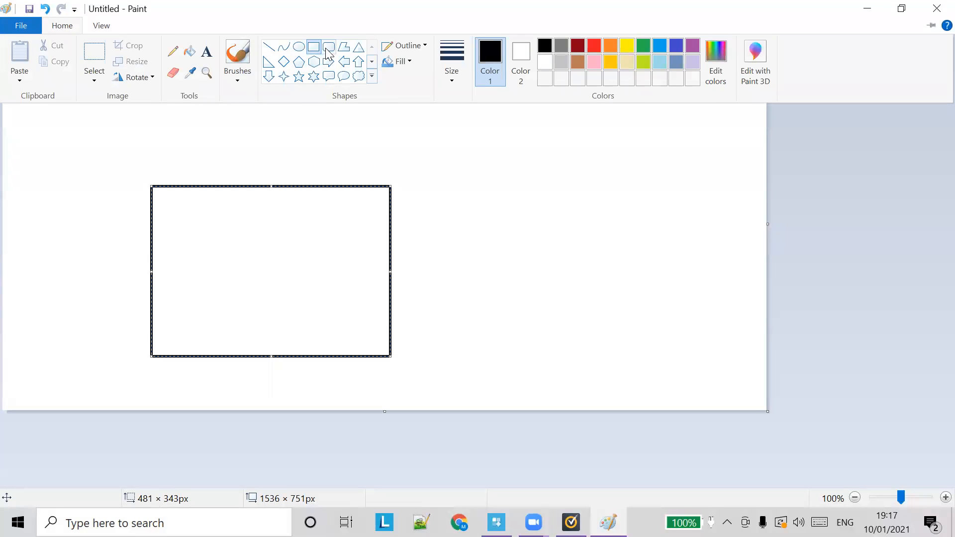
click(359, 48)
drag(248, 54, 365, 171)
drag(294, 113, 199, 129)
drag(259, 128, 388, 166)
drag(170, 96, 172, 97)
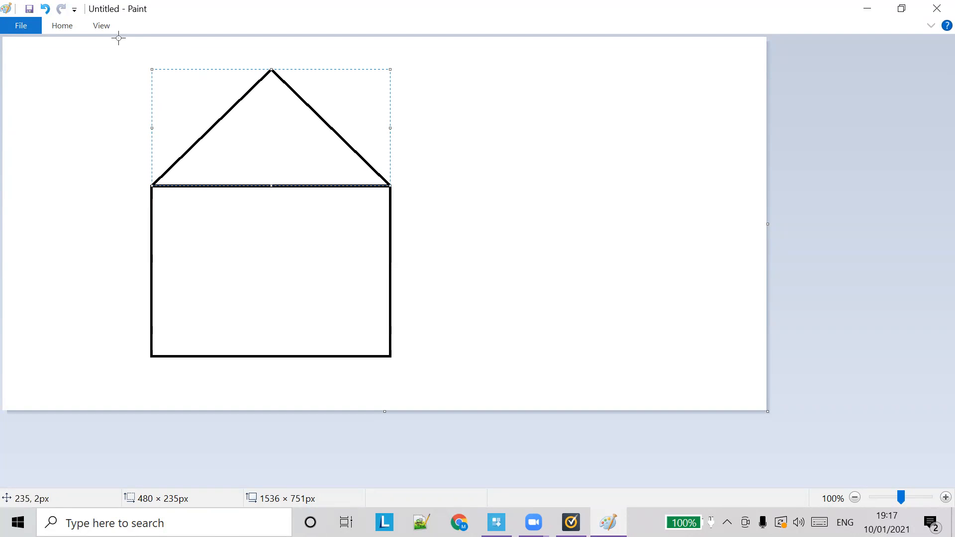
click(40, 29)
click(488, 89)
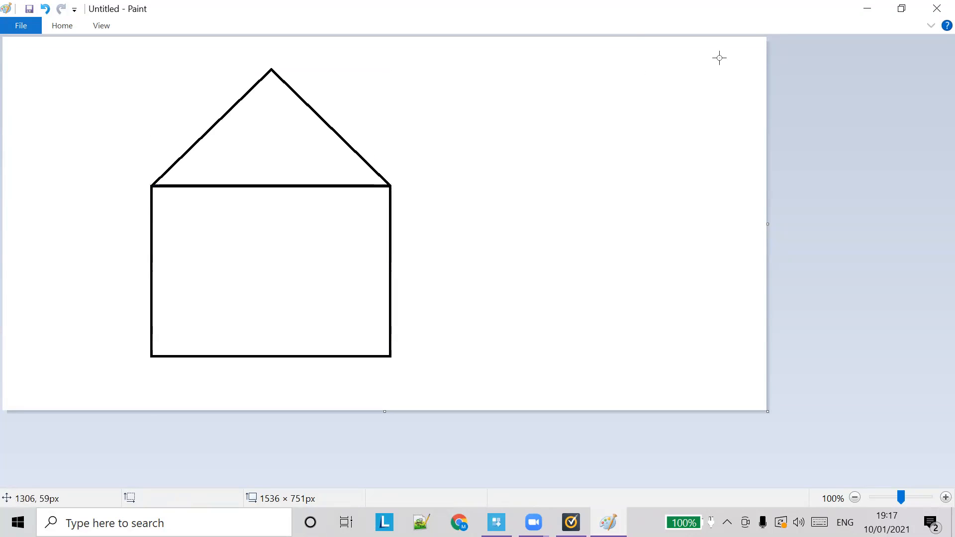
Step: Place the Quick Access Toolbar below the ribbon and turn off the minimized ribbon option
right_click(785, 24)
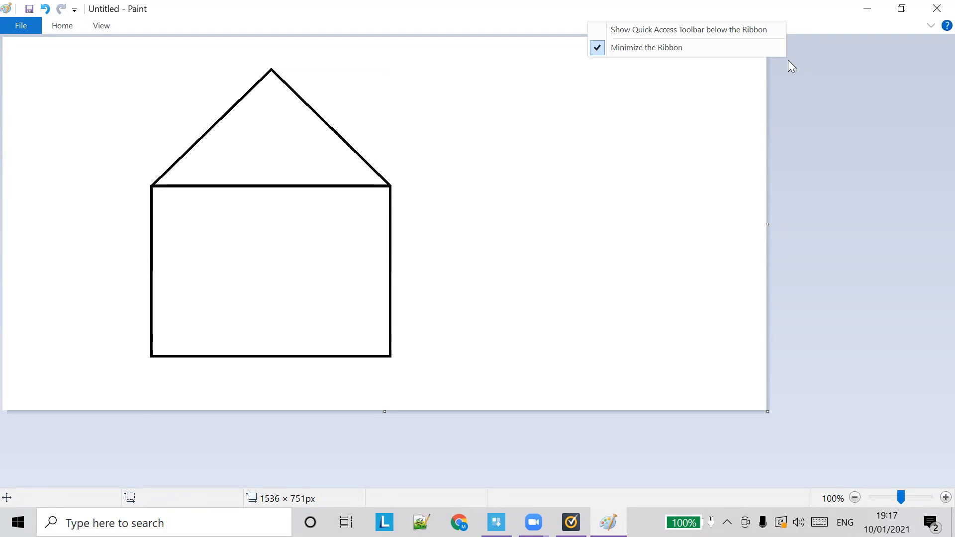
click(679, 30)
right_click(156, 24)
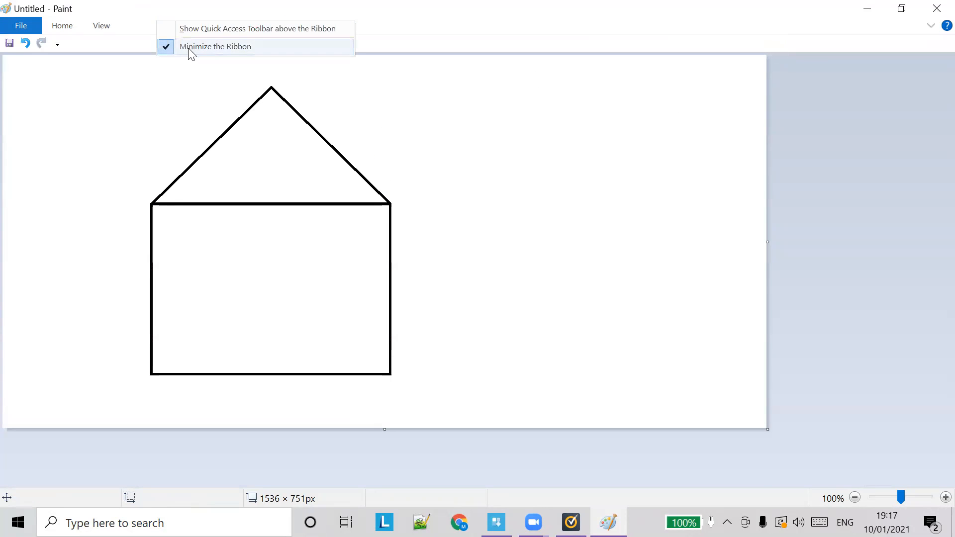
click(192, 50)
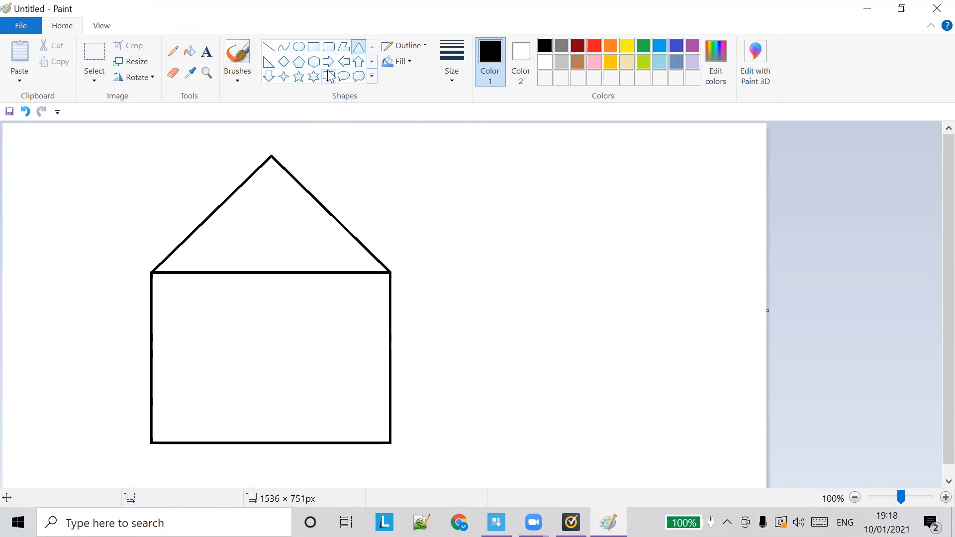
Step: Draw a side wall rectangle about 605 × 343 px beside the house front and enclose its roof with a long horizontal and a vertical line
click(313, 47)
drag(391, 274, 692, 444)
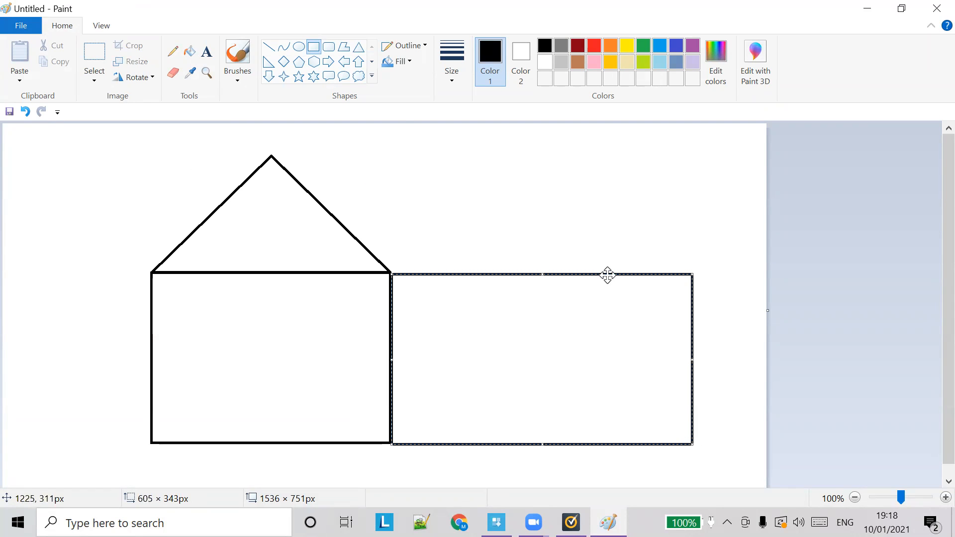
click(268, 47)
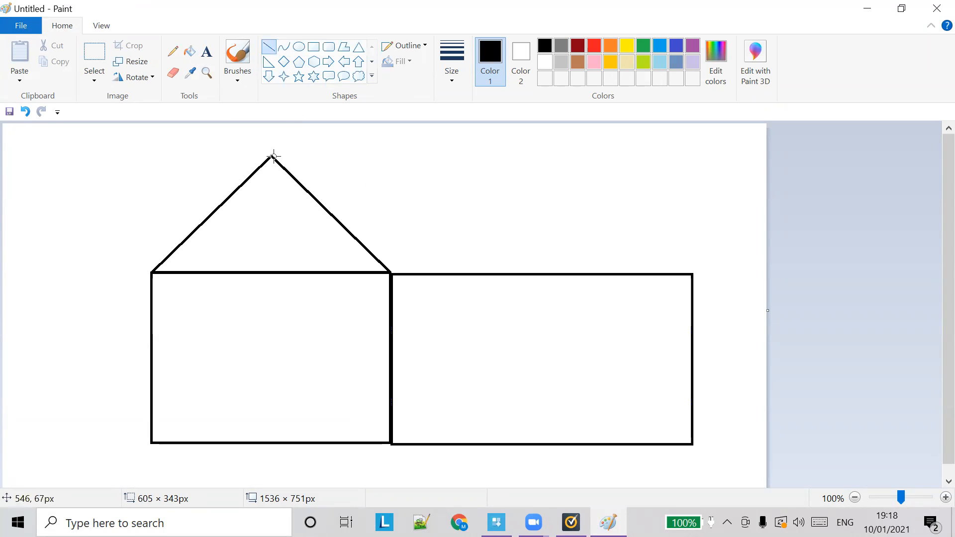
drag(271, 156, 689, 155)
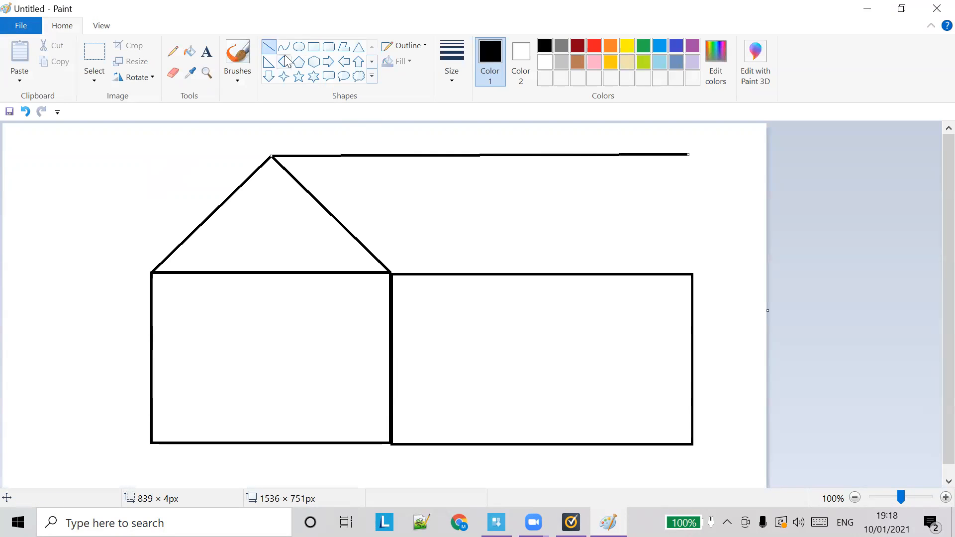
click(725, 274)
drag(692, 273, 690, 155)
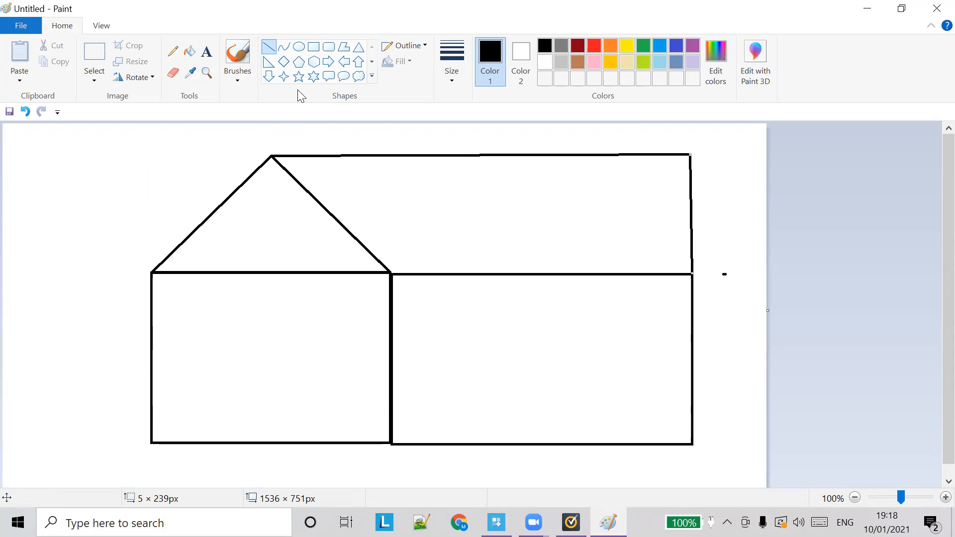
Step: Draw an oval gable window about 107 × 73 px and a rectangular door about 222 × 188 px on the house front
click(299, 46)
drag(250, 214, 303, 249)
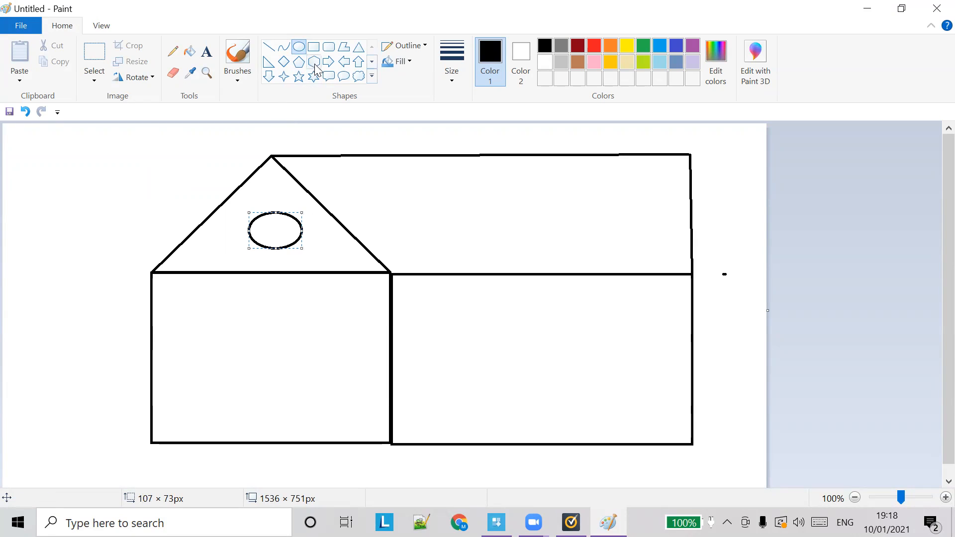
click(313, 47)
drag(222, 345, 333, 439)
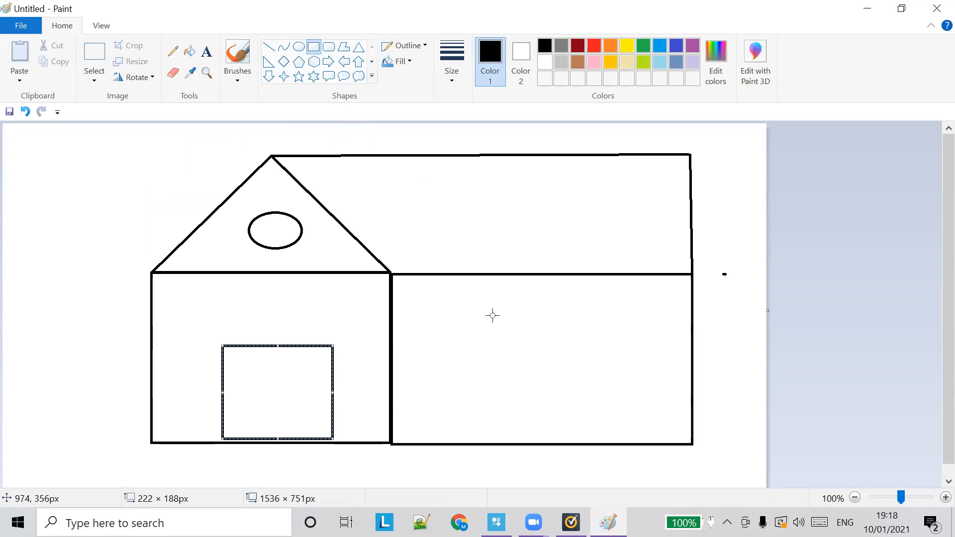
Step: Draw two rectangular windows side by side on the side wall, the second about 213 × 130 px
drag(433, 325, 534, 382)
drag(556, 323, 662, 387)
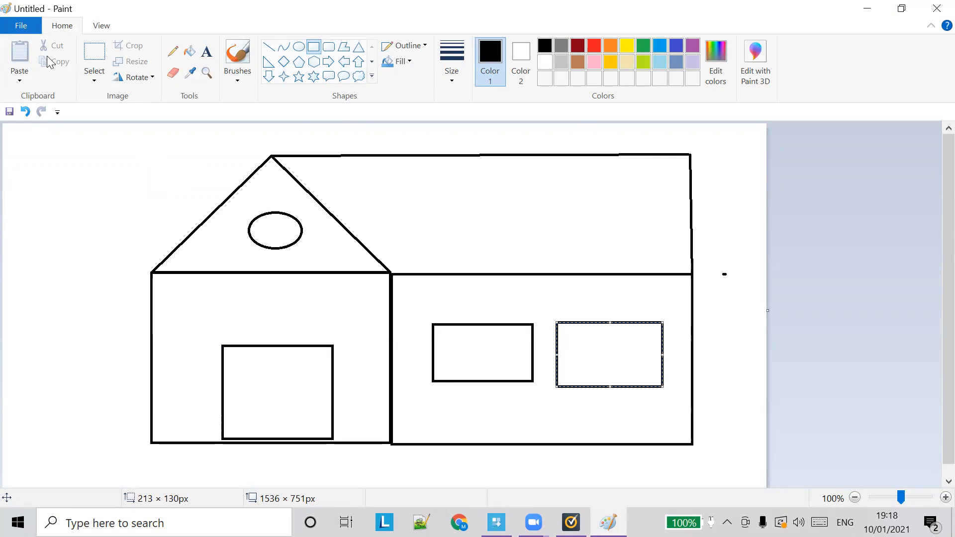
Step: Save the drawing to the Desktop as a PNG file named house
key(ctrl+s)
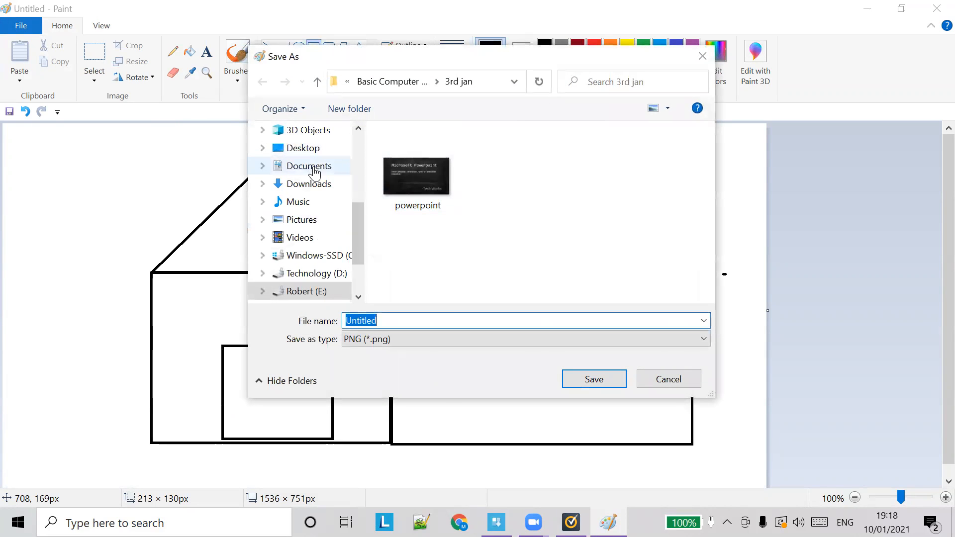
click(309, 149)
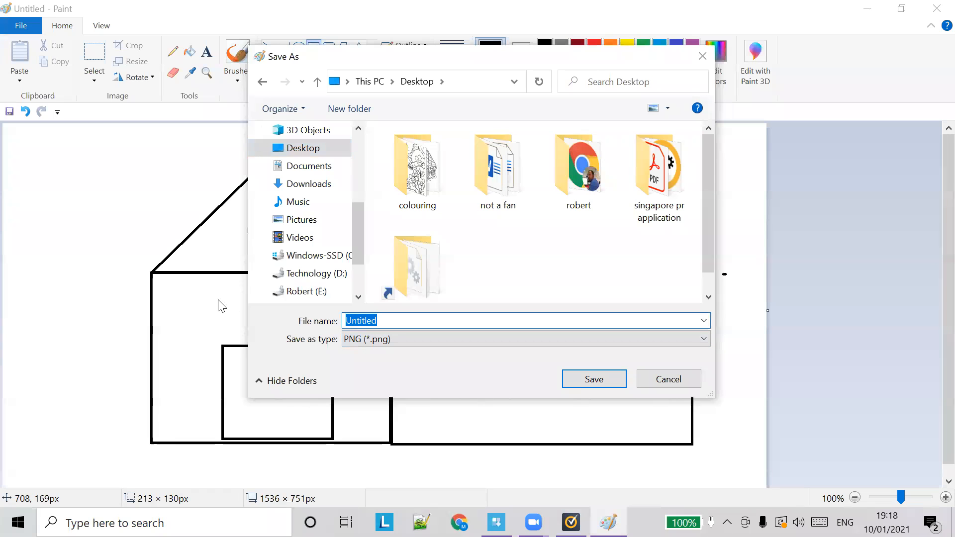
text(house)
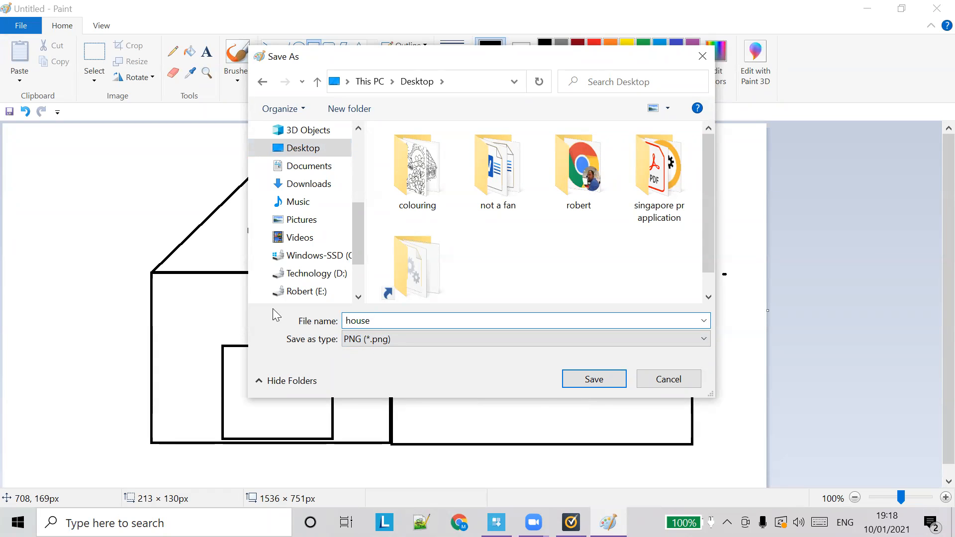
click(607, 388)
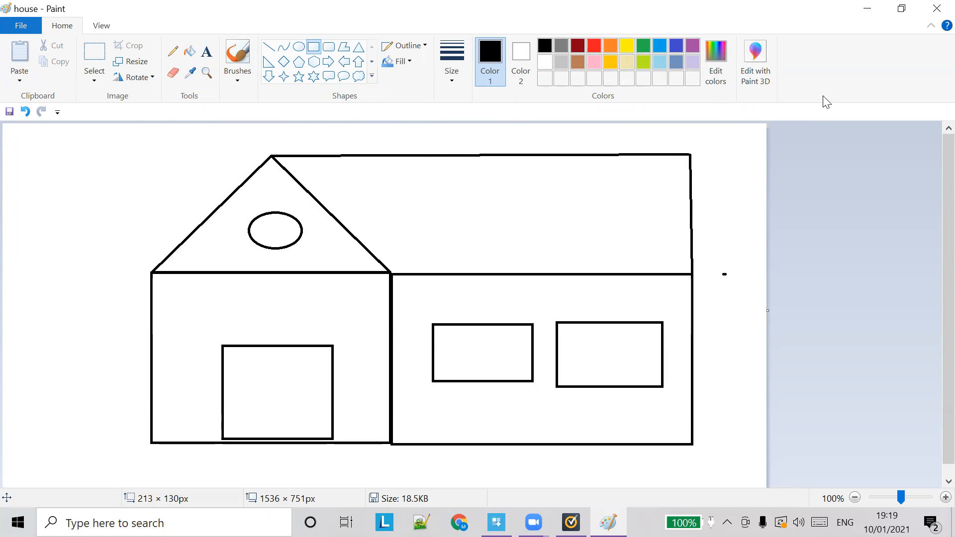
click(529, 62)
click(496, 61)
click(372, 77)
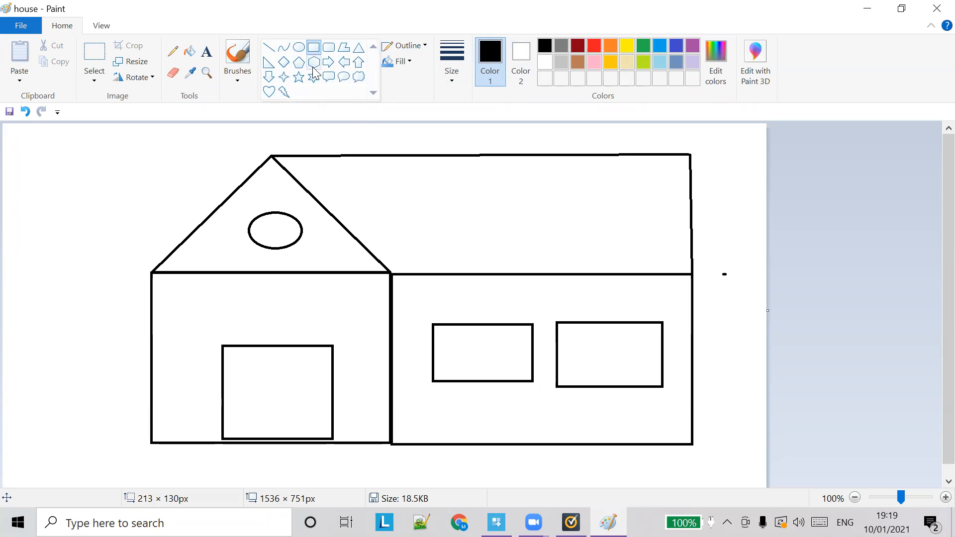
click(182, 180)
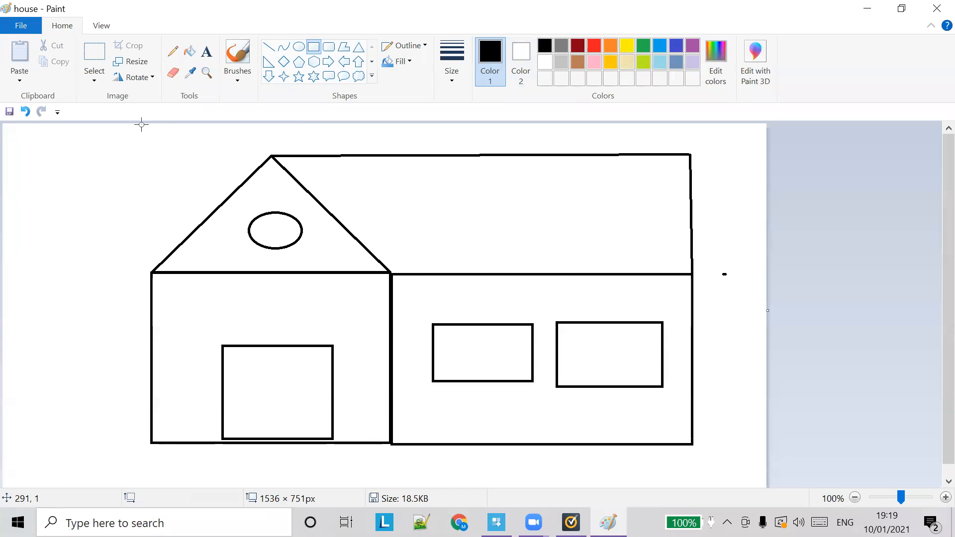
Step: Start a new blank picture
click(21, 26)
click(38, 46)
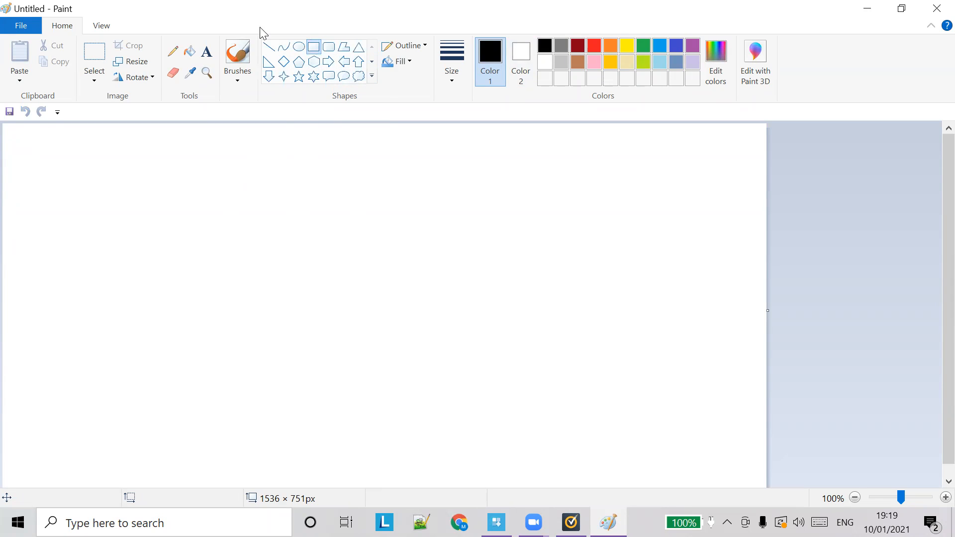
Step: Draw a rectangle about 678 × 334 px in the lower-left part of the canvas and reduce its width by about a third
click(372, 78)
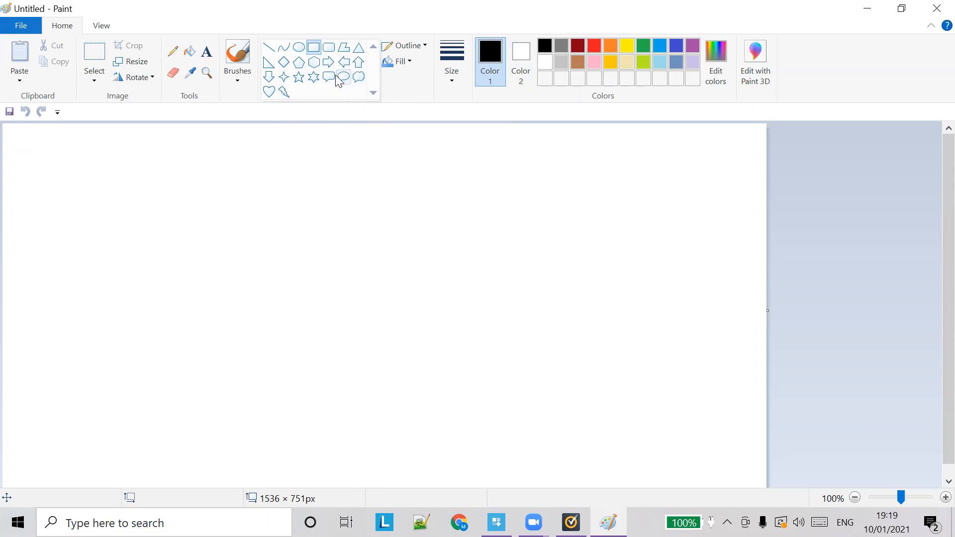
click(314, 48)
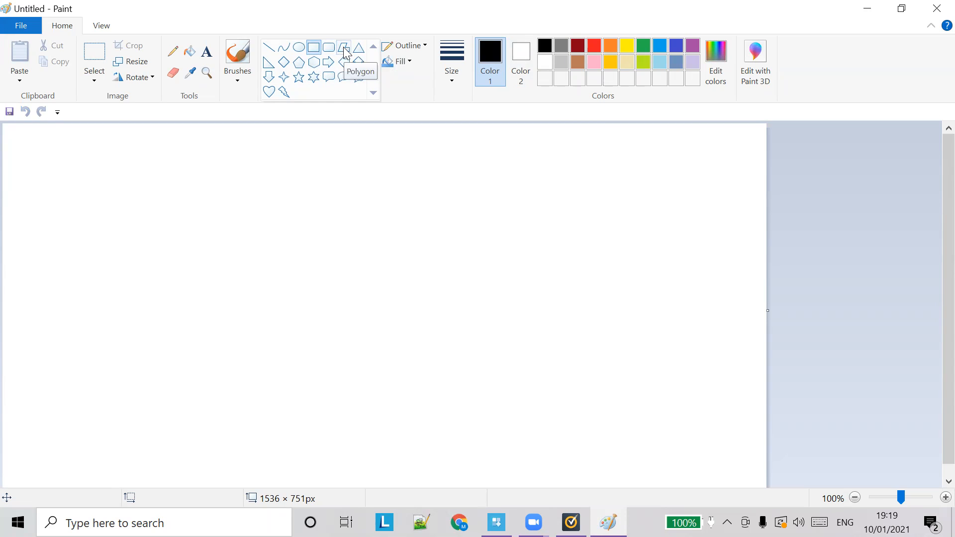
click(315, 53)
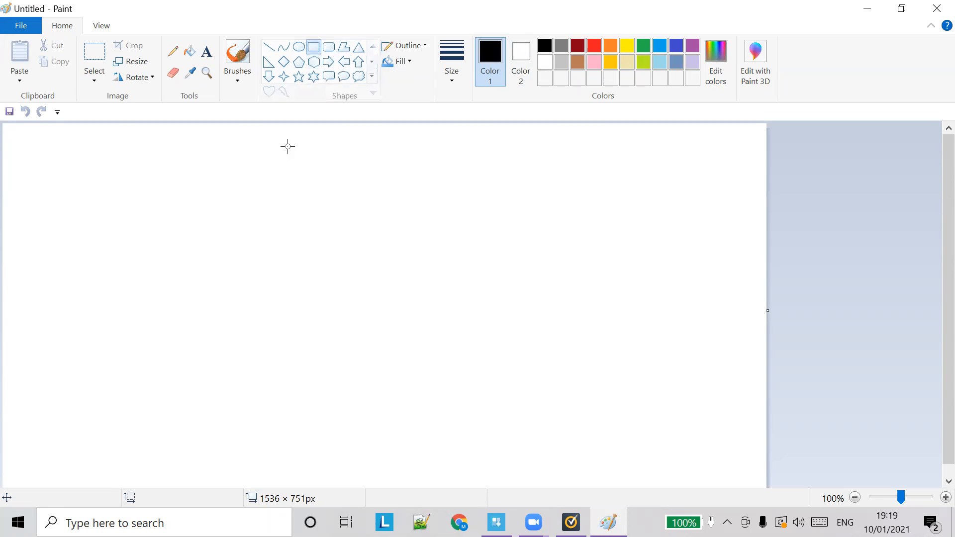
drag(105, 272, 443, 438)
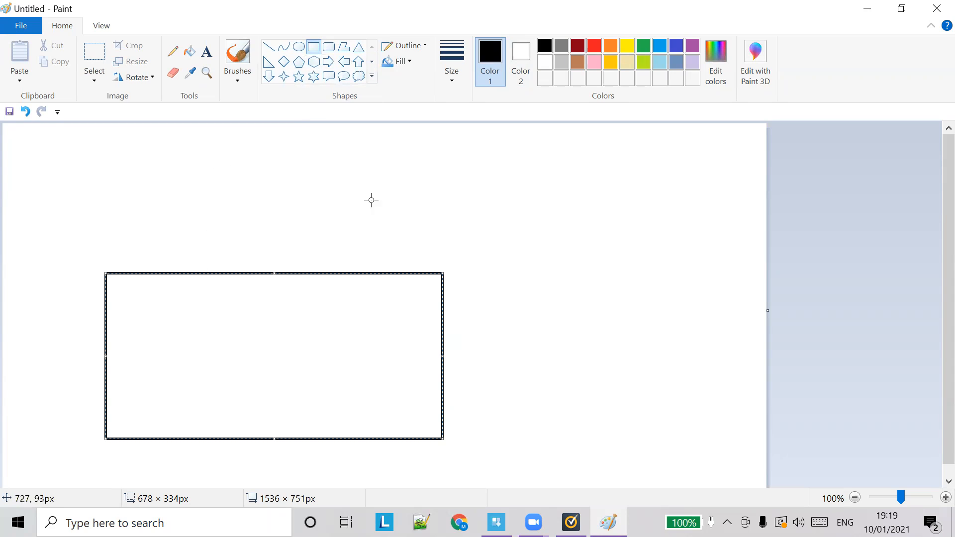
drag(444, 354, 320, 339)
click(300, 210)
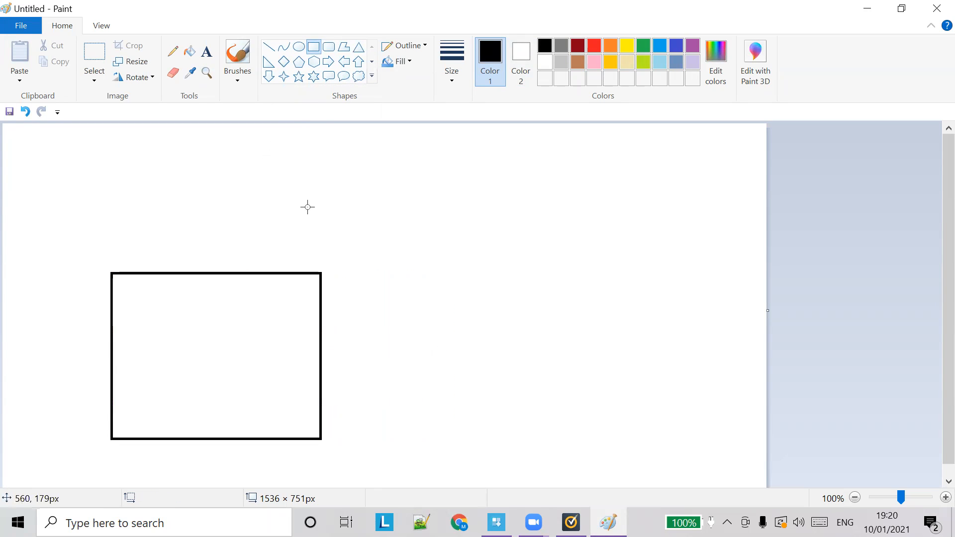
Step: Draw a diagonal line spanning about 551 × 409 px beside the rectangle and a horizontal line about 642 px long above it
click(270, 50)
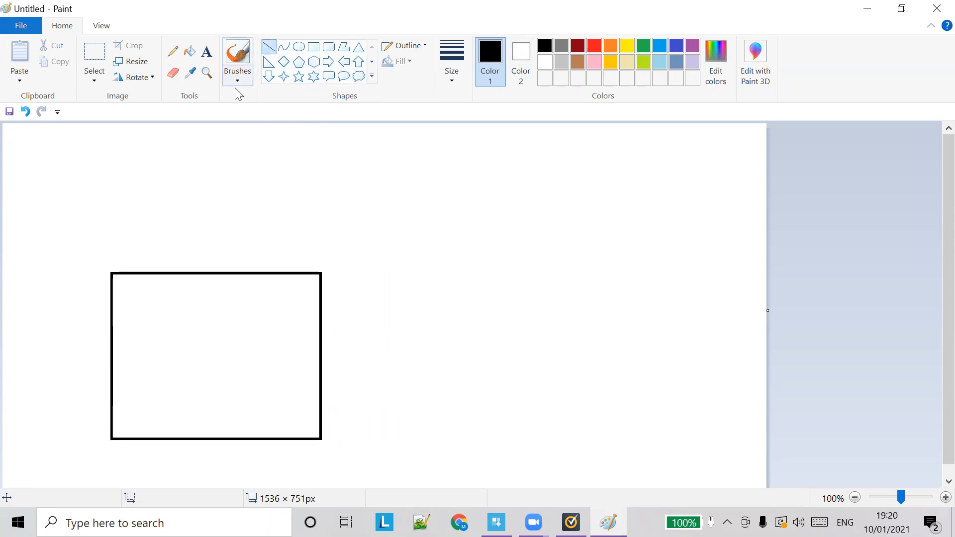
drag(365, 196, 639, 398)
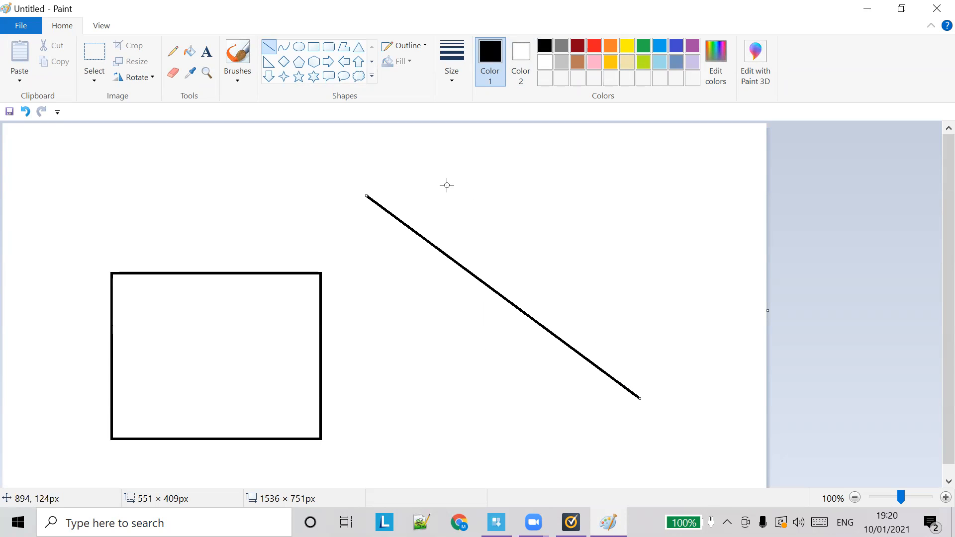
drag(425, 179, 743, 180)
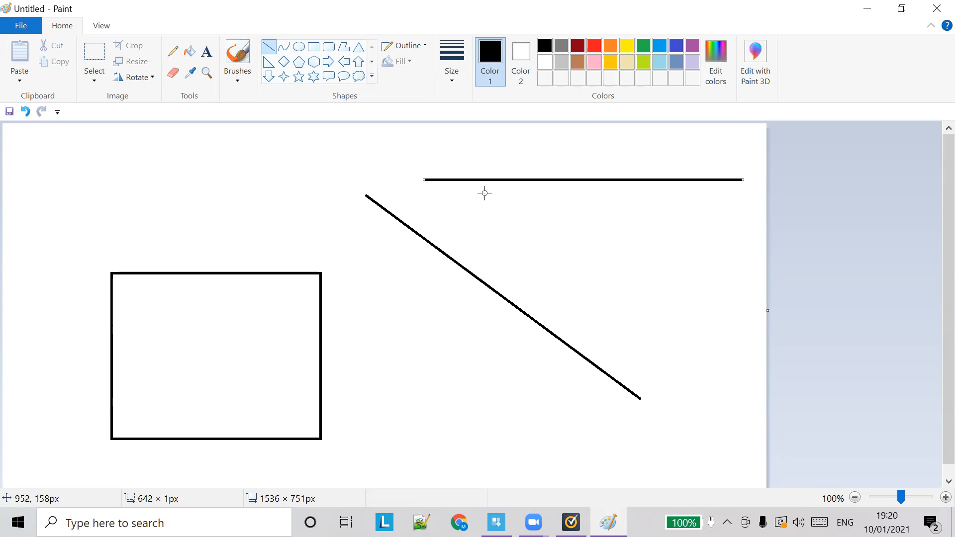
Step: Draw a curved line spanning about 600 × 327 px with the Curve tool and delete it
click(284, 47)
drag(159, 168, 458, 295)
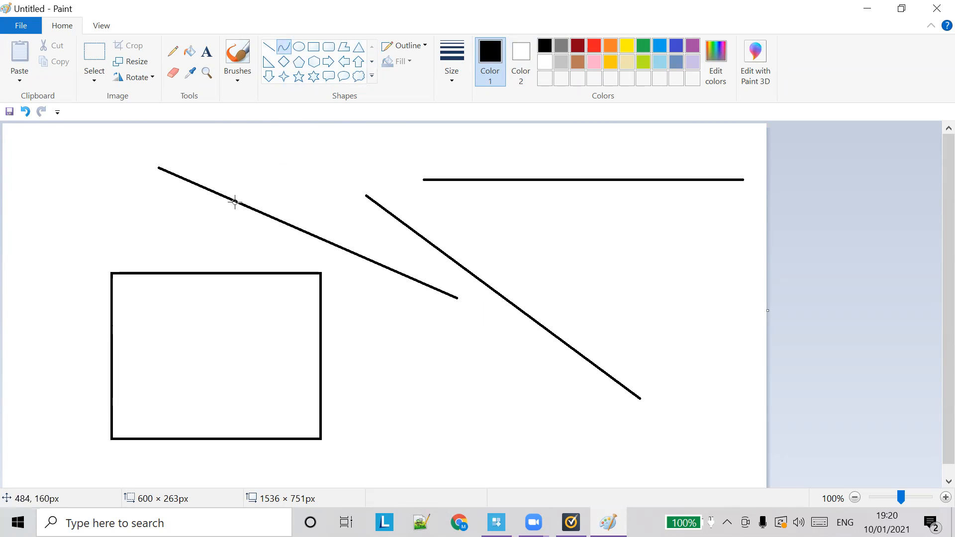
drag(222, 180, 480, 333)
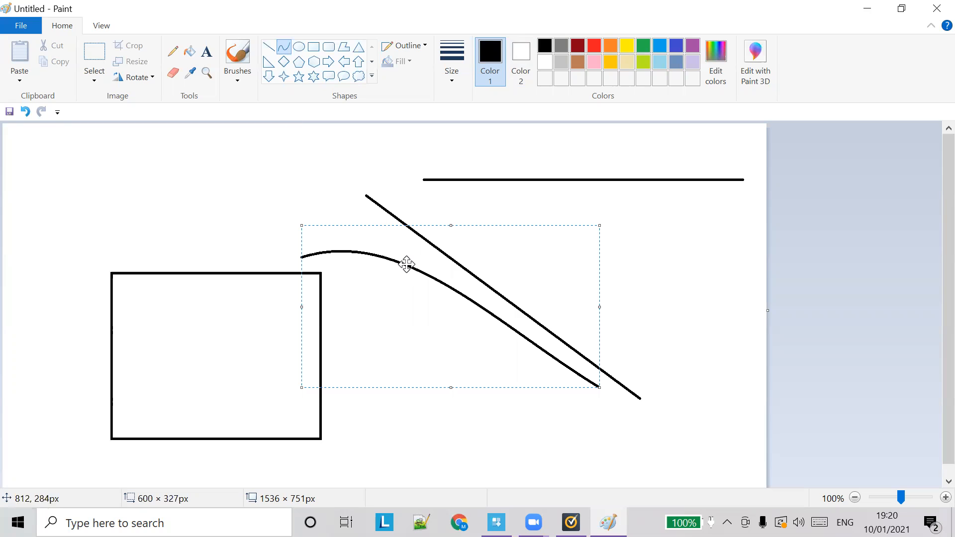
key(Delete)
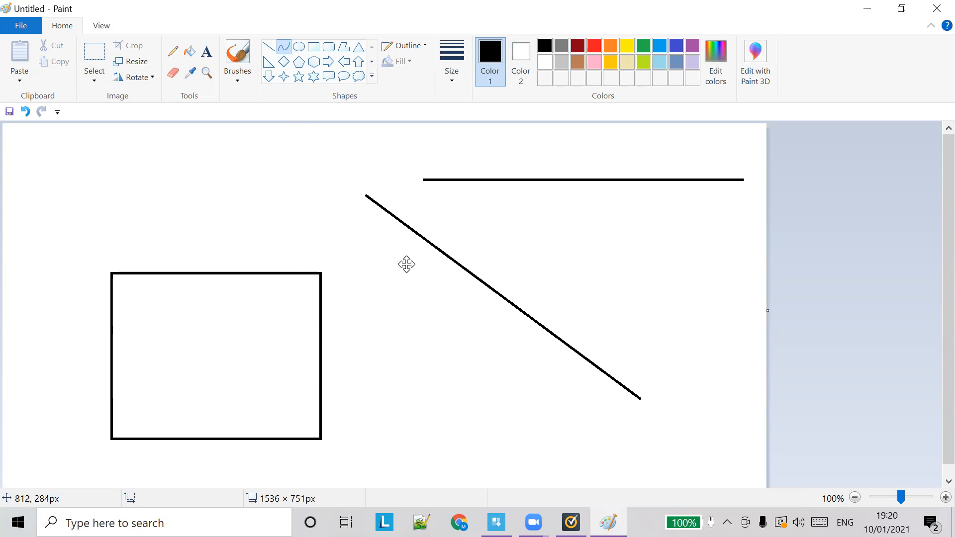
Step: Draw a horizontal straight line about 642 px long above the rectangle
key(ctrl+a)
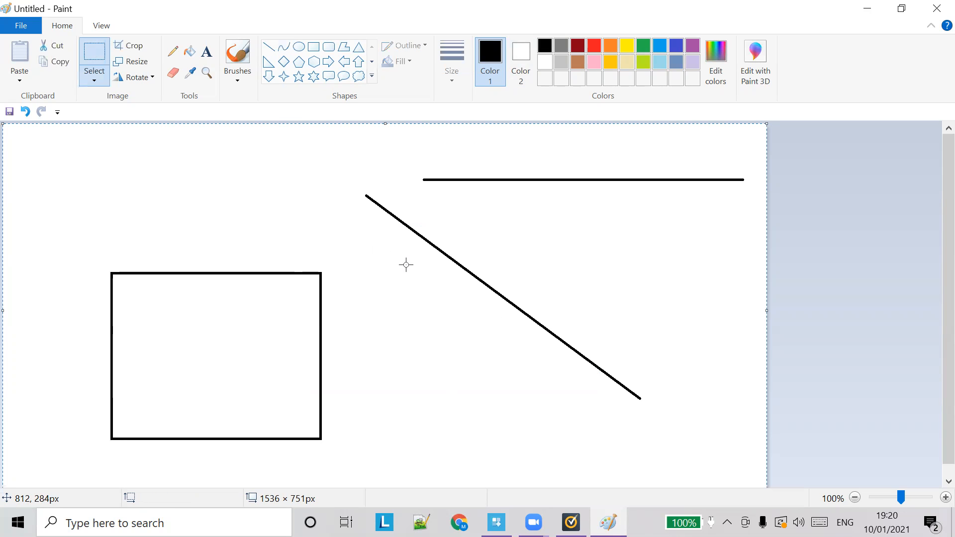
click(269, 47)
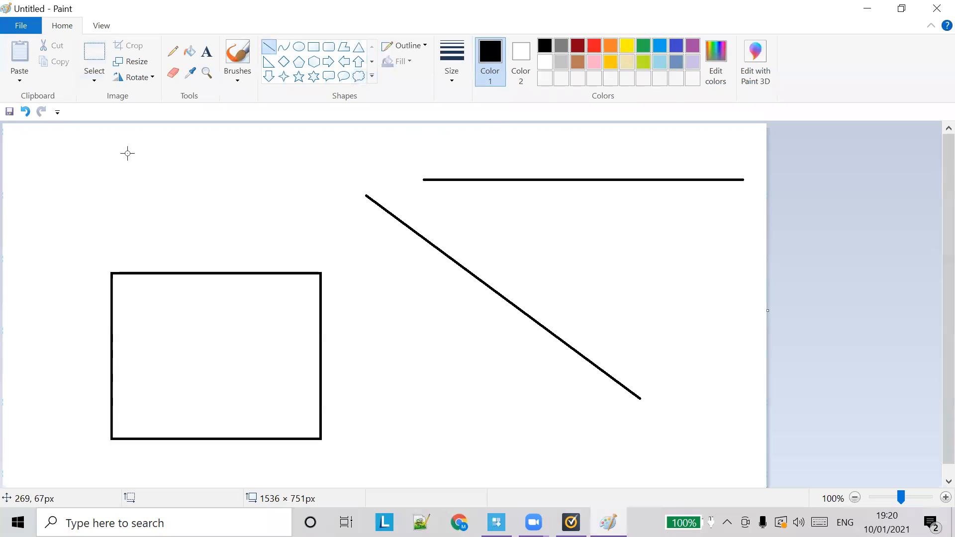
drag(18, 204, 339, 205)
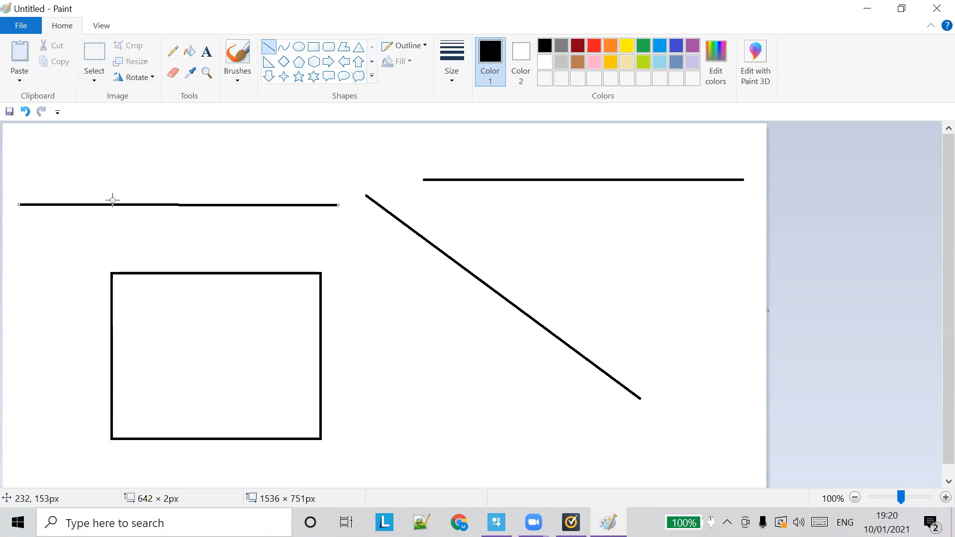
Step: Draw a curve with two bends spanning about 683 × 434 px below the diagonal line and move it up across that line
drag(51, 211, 55, 253)
click(283, 47)
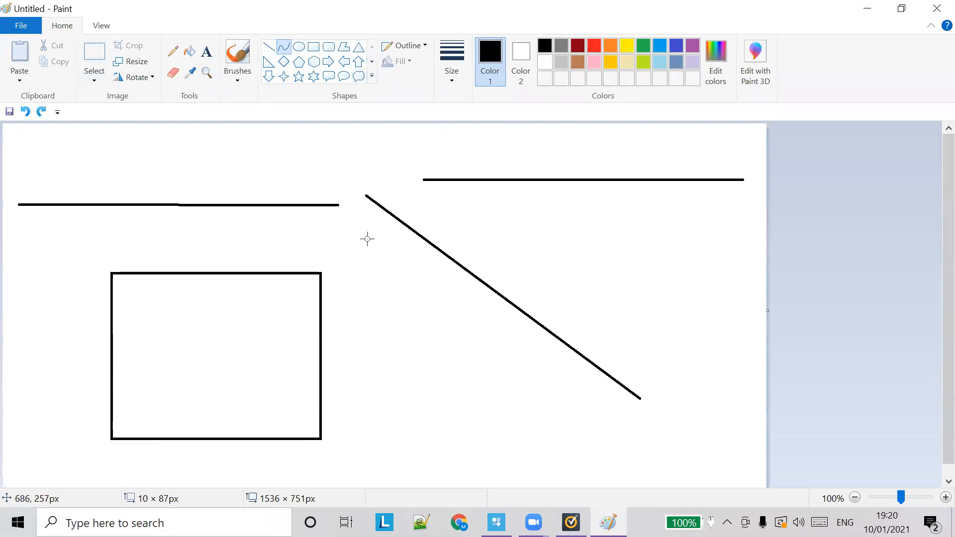
drag(354, 260, 694, 477)
drag(380, 300, 368, 366)
drag(532, 413, 518, 318)
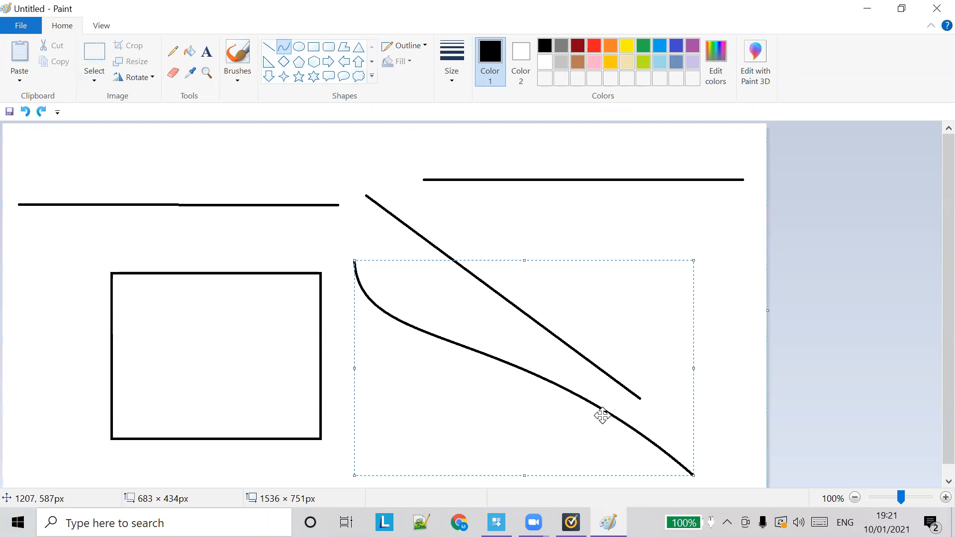
drag(603, 429, 606, 351)
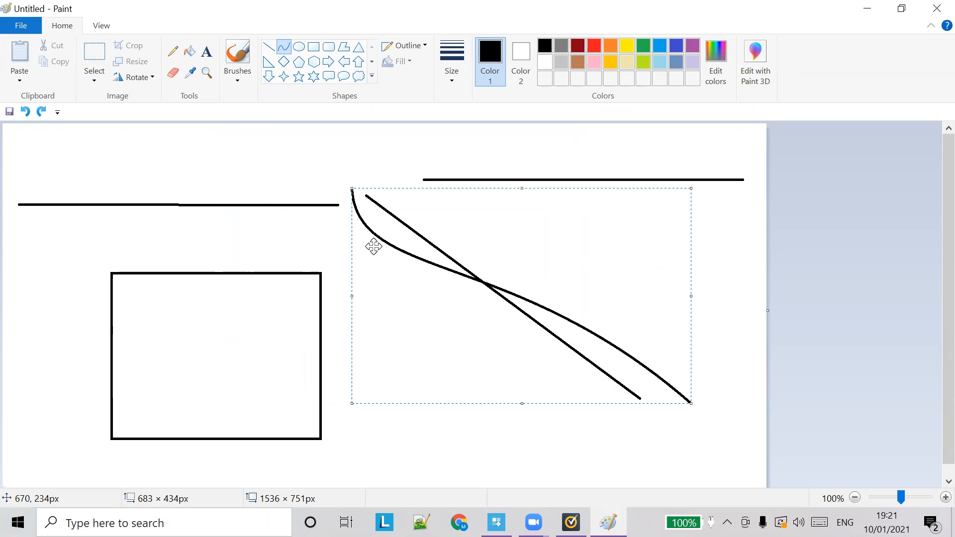
Step: Draw a left arrow below the curve and an up arrow about 121 × 249 px between it and the rectangle
click(343, 61)
drag(571, 411, 436, 469)
click(359, 62)
drag(373, 309, 434, 432)
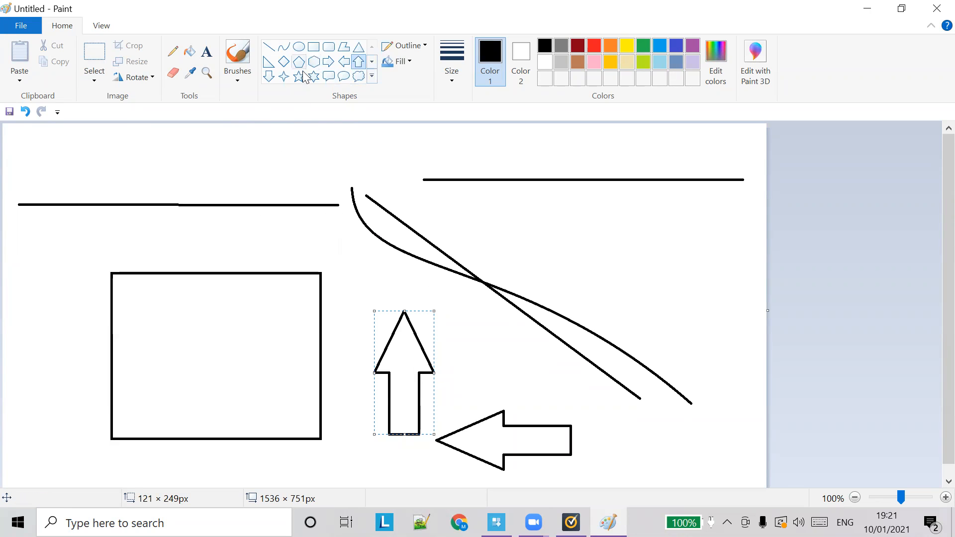
Step: Erase scattered parts of the straight lines, rectangle, curve and arrows with the Eraser
click(173, 73)
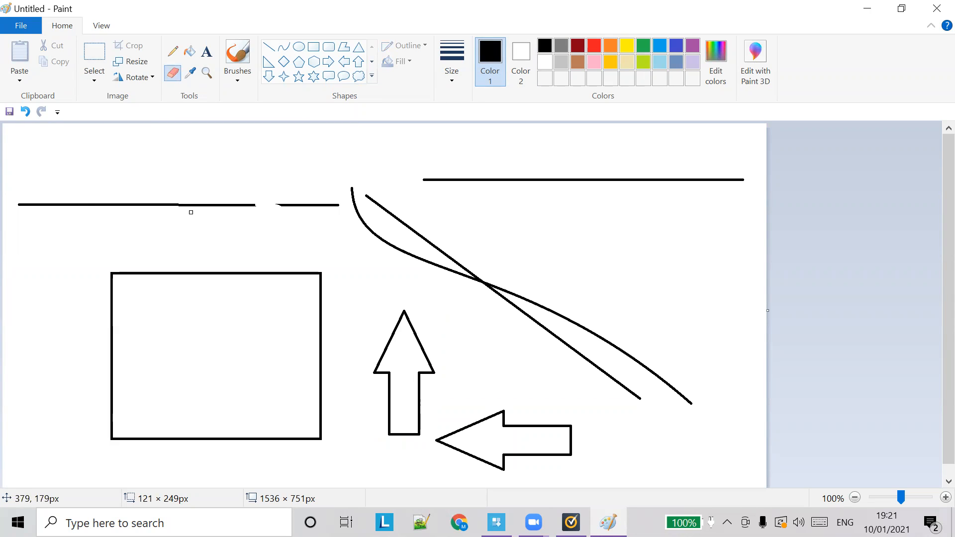
drag(73, 205, 146, 207)
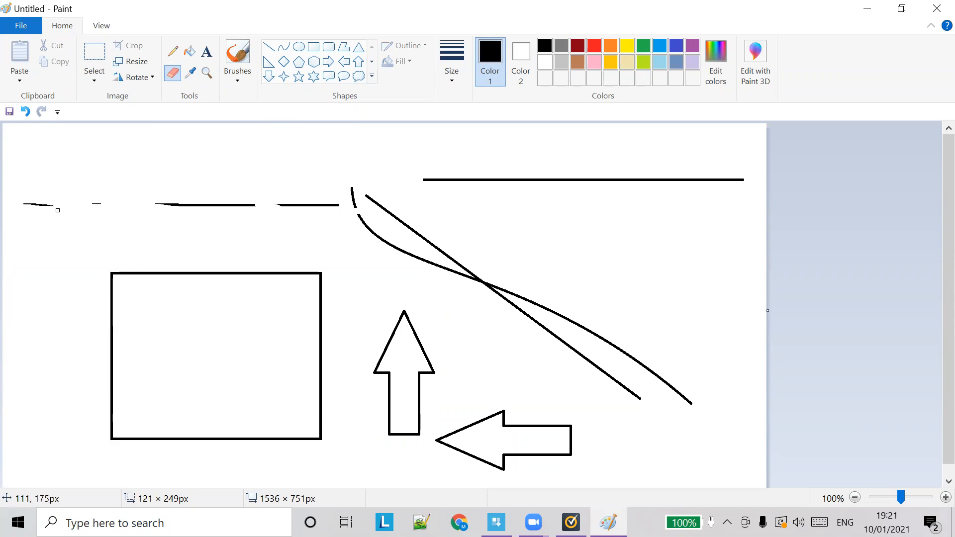
drag(125, 387, 122, 411)
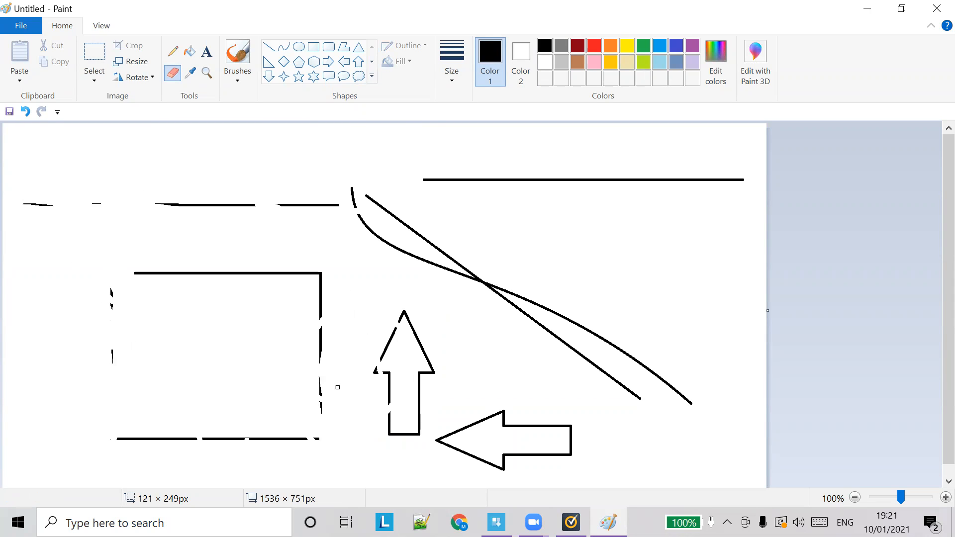
drag(668, 178, 551, 170)
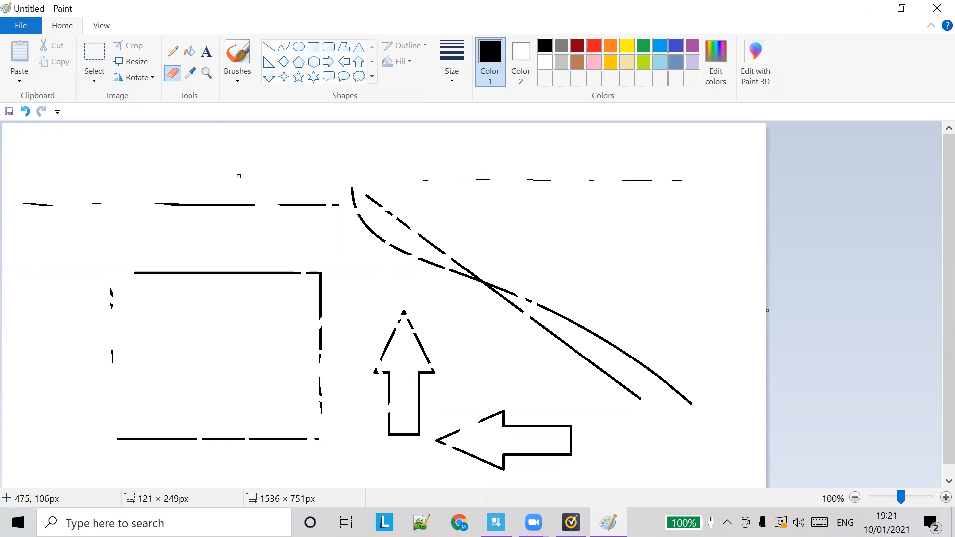
Step: Select the entire canvas content and delete it
click(90, 71)
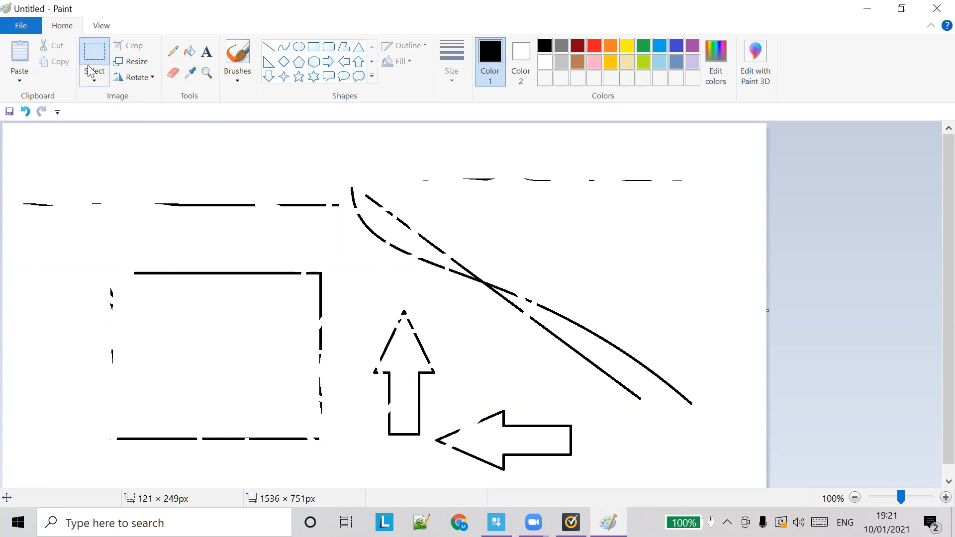
click(95, 80)
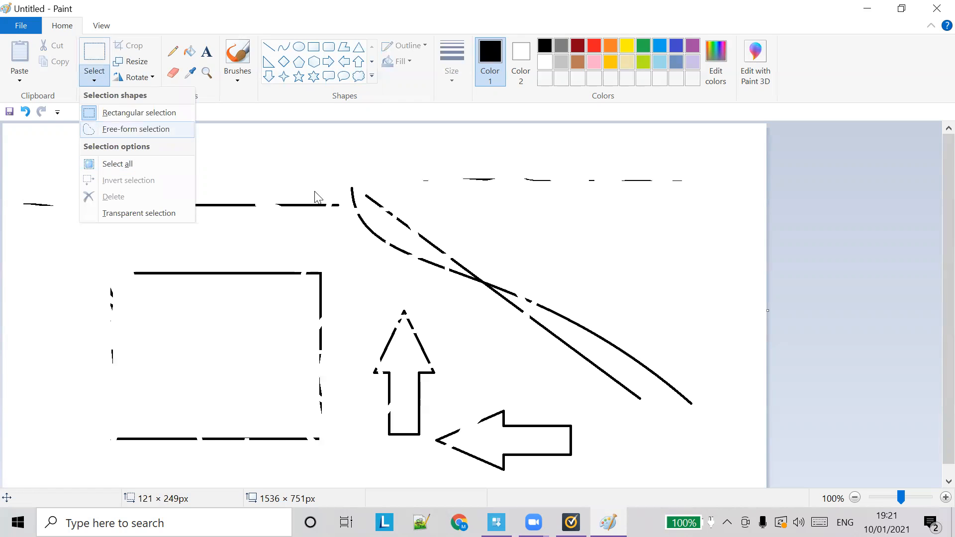
click(299, 168)
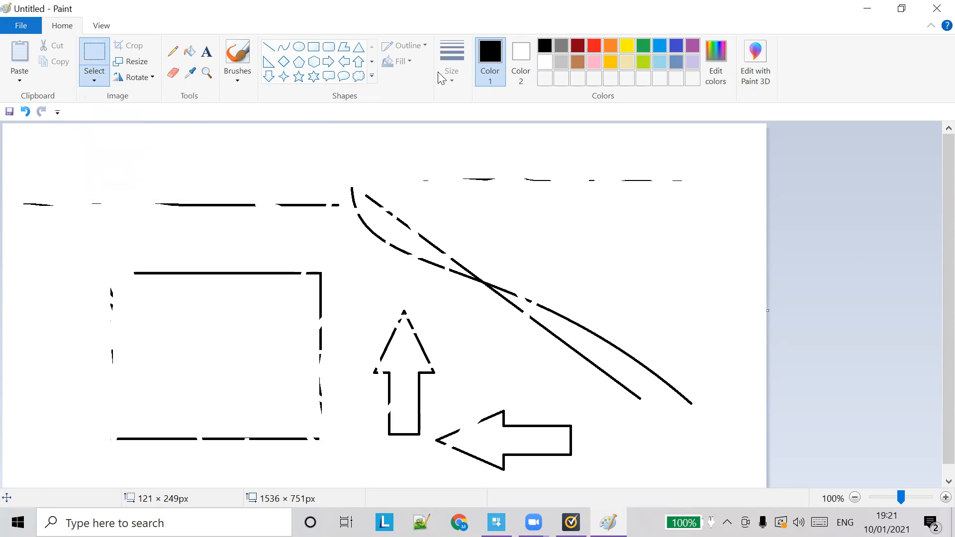
key(ctrl+a)
key(Delete)
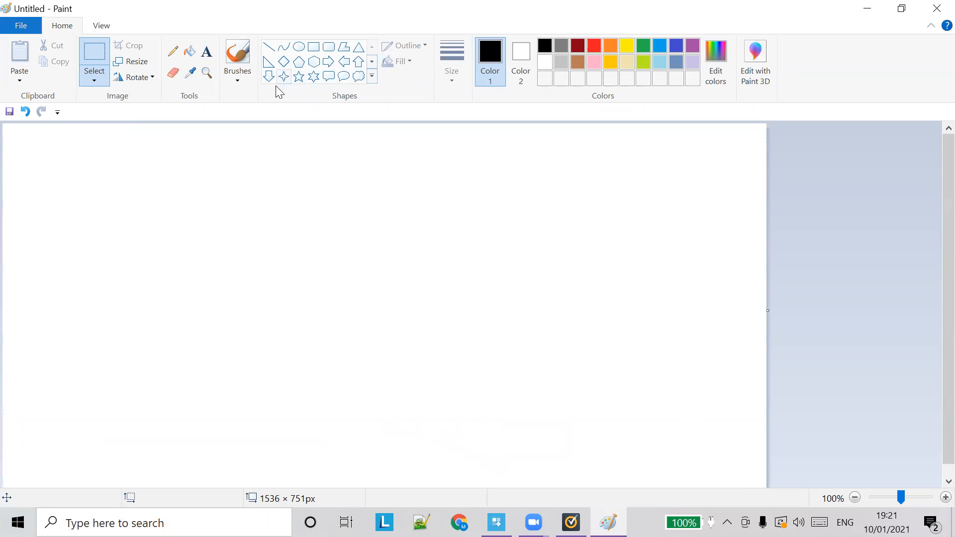
Step: Draw a rectangle about 330 × 323 px in the lower-left part of the canvas and a triangle of equal width on top as a roof
click(314, 47)
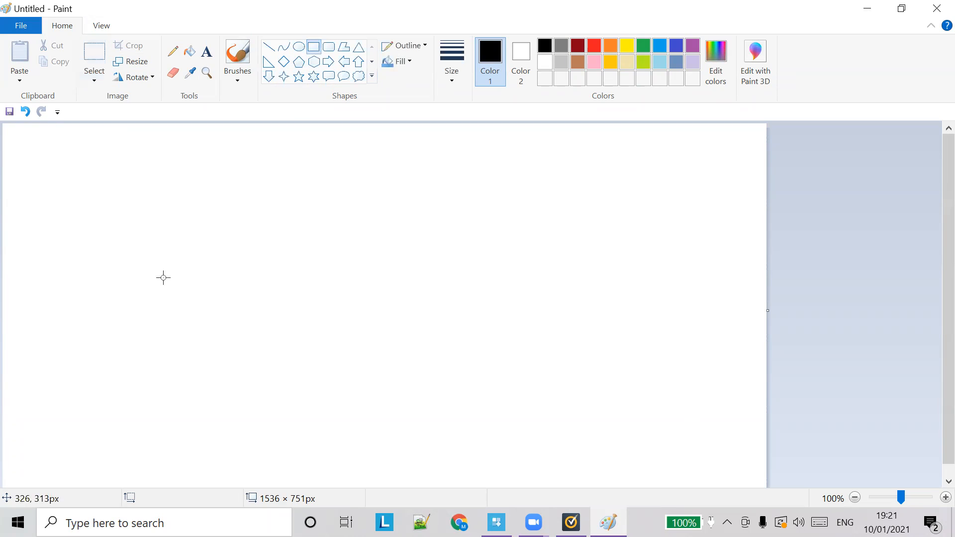
drag(134, 297, 297, 457)
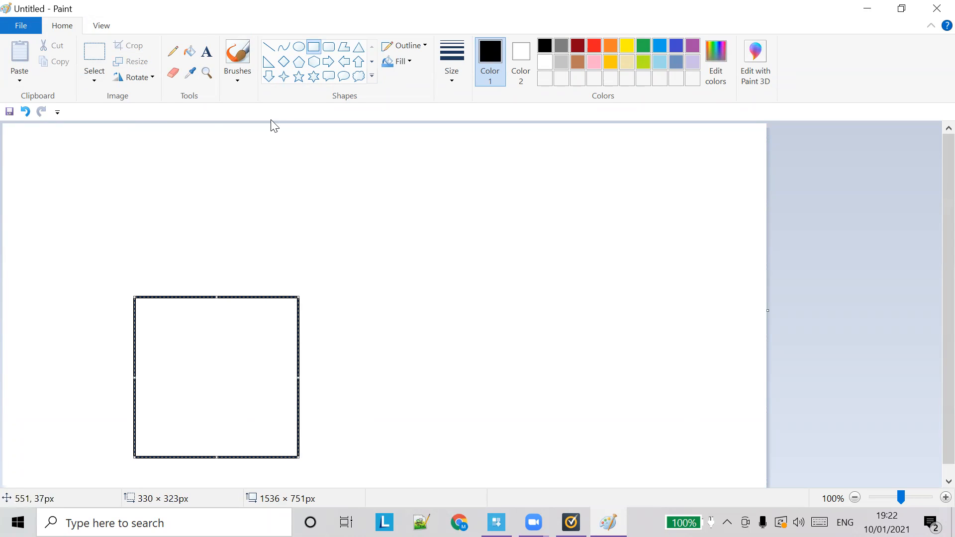
click(360, 49)
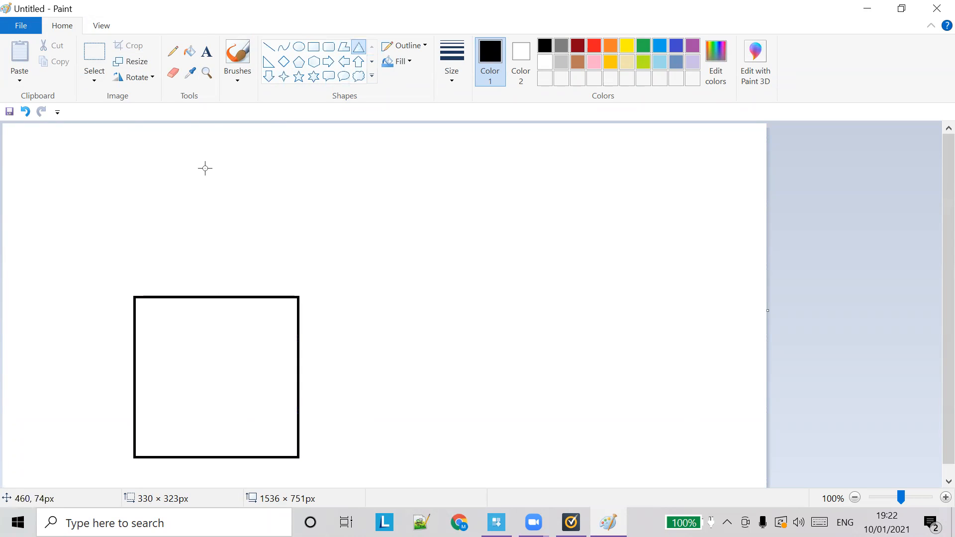
drag(194, 157, 298, 297)
drag(193, 229, 133, 234)
click(393, 214)
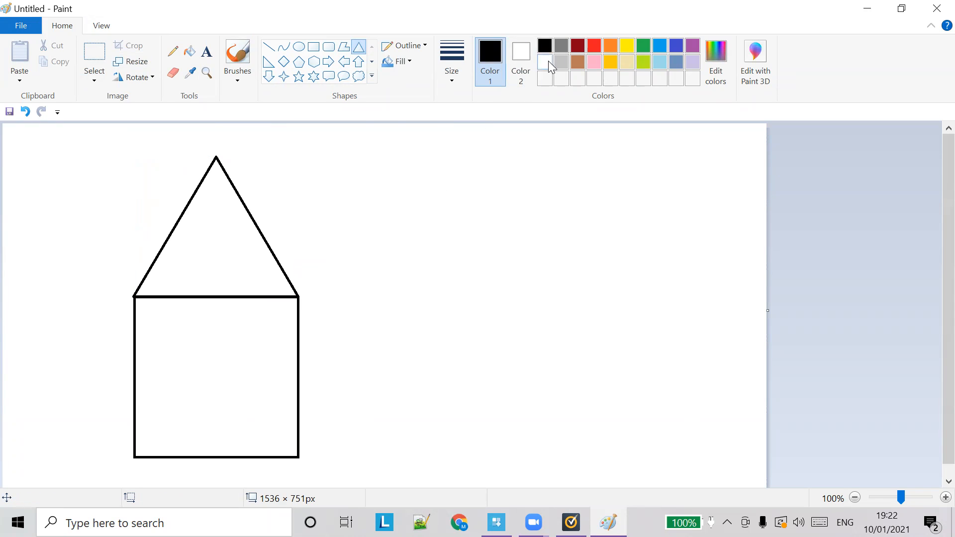
Step: Try the Solid color and Watercolor shape fills with blue as the drawing color
click(241, 75)
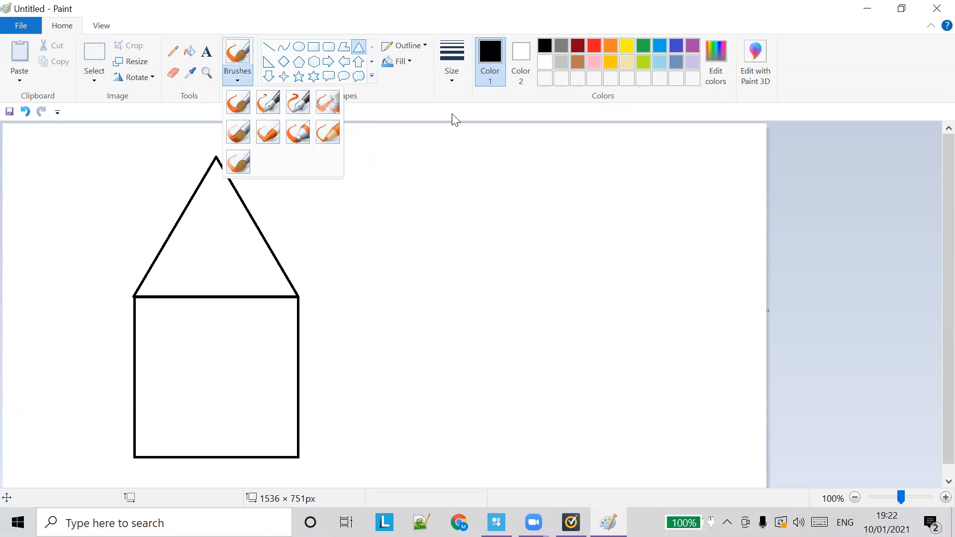
click(426, 99)
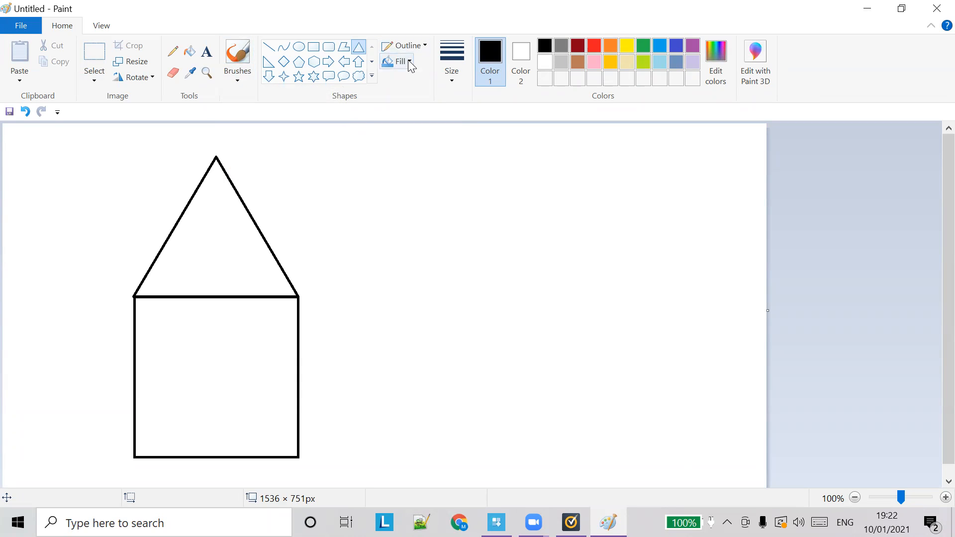
click(409, 62)
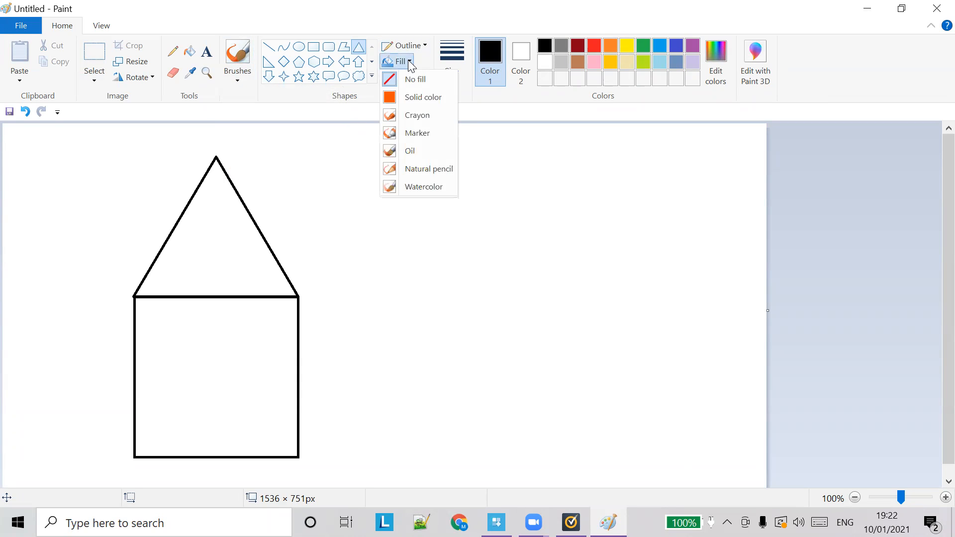
click(414, 99)
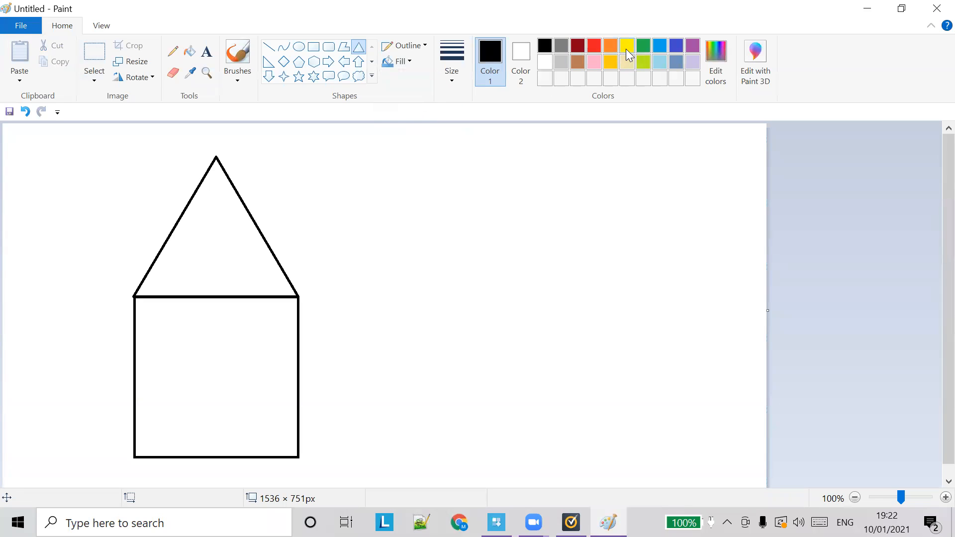
click(660, 46)
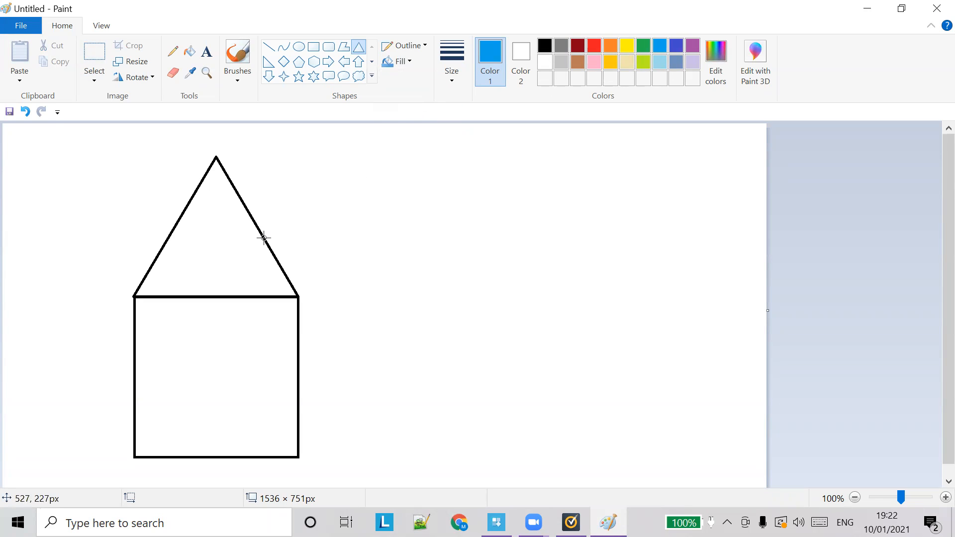
click(406, 45)
click(400, 61)
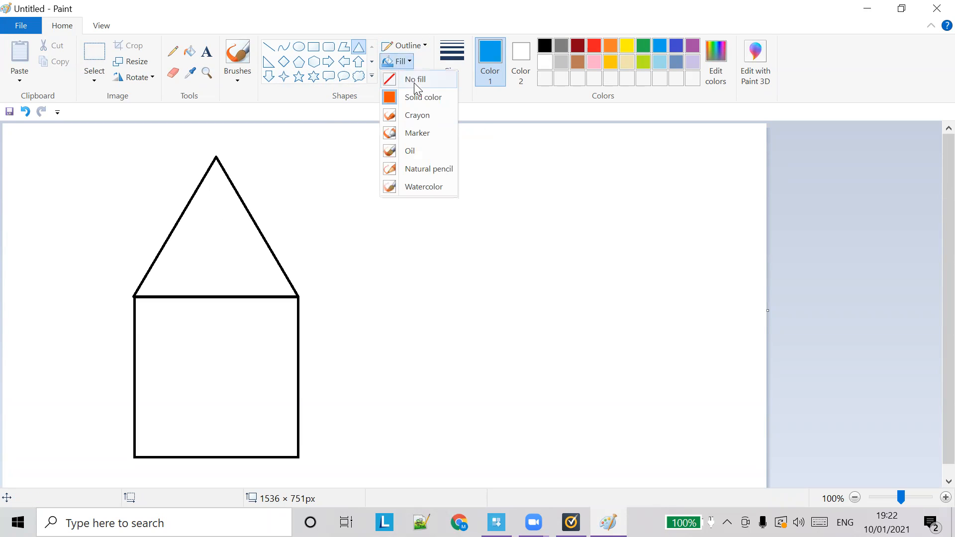
click(435, 187)
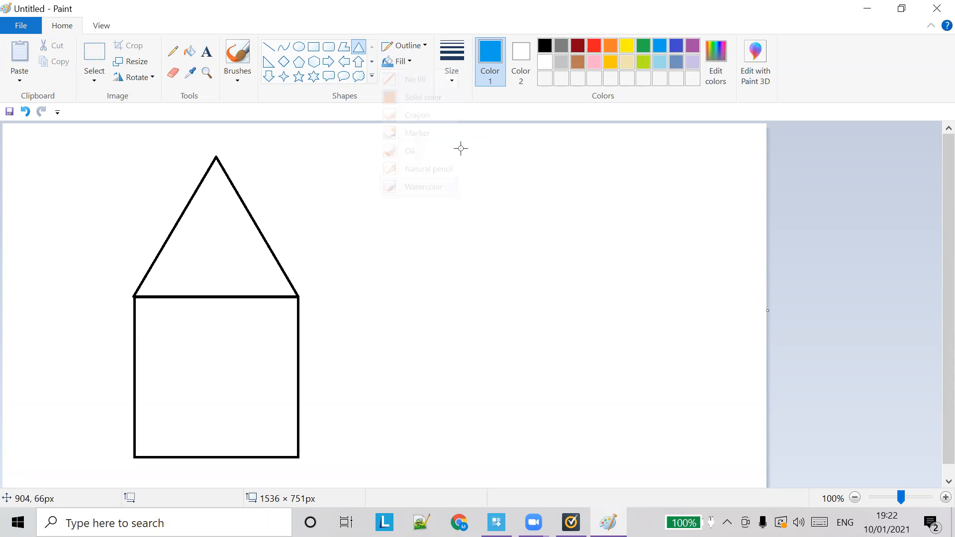
Step: Set the shape fill to Solid color and fill the triangular roof with red using the Fill with color tool
click(592, 47)
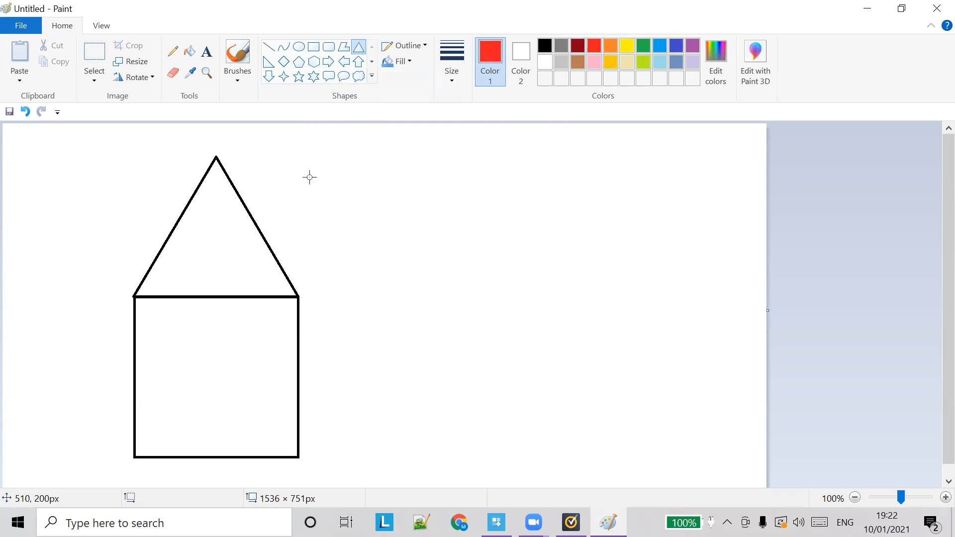
click(395, 61)
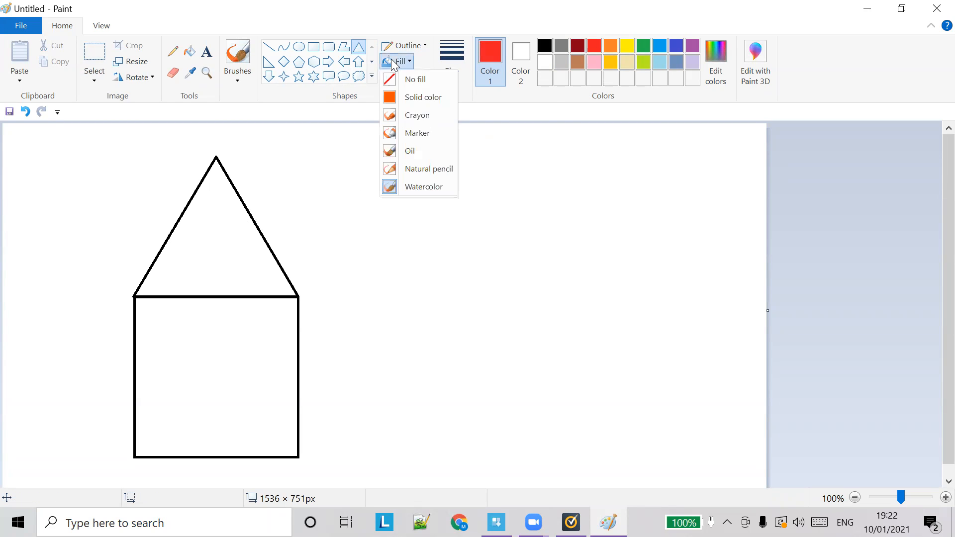
click(408, 98)
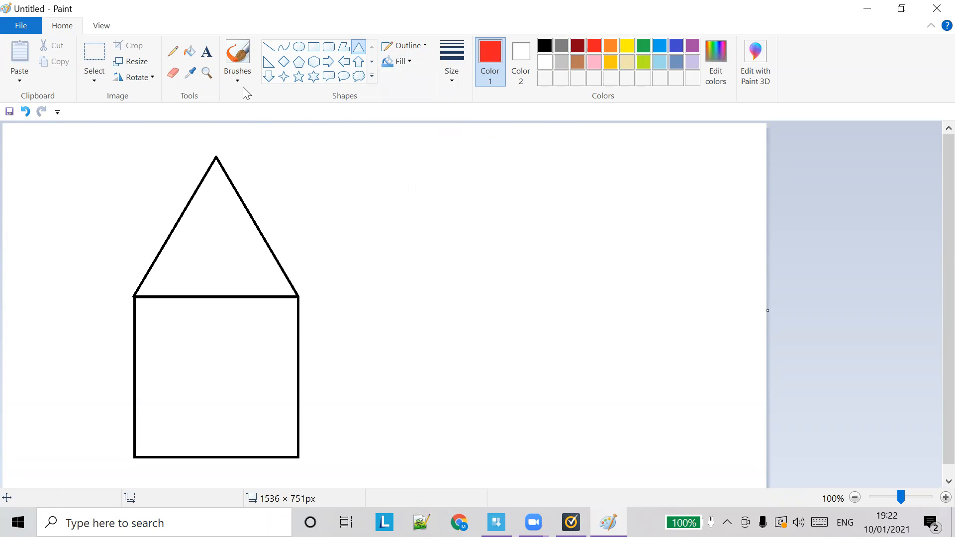
click(189, 53)
click(237, 225)
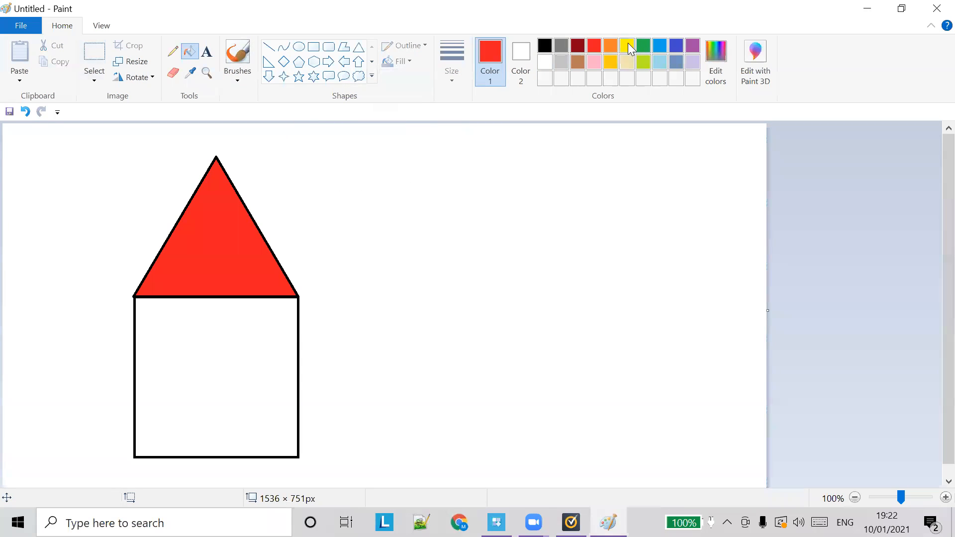
Step: Fill both the triangular roof and the rectangle below it with blue
click(665, 47)
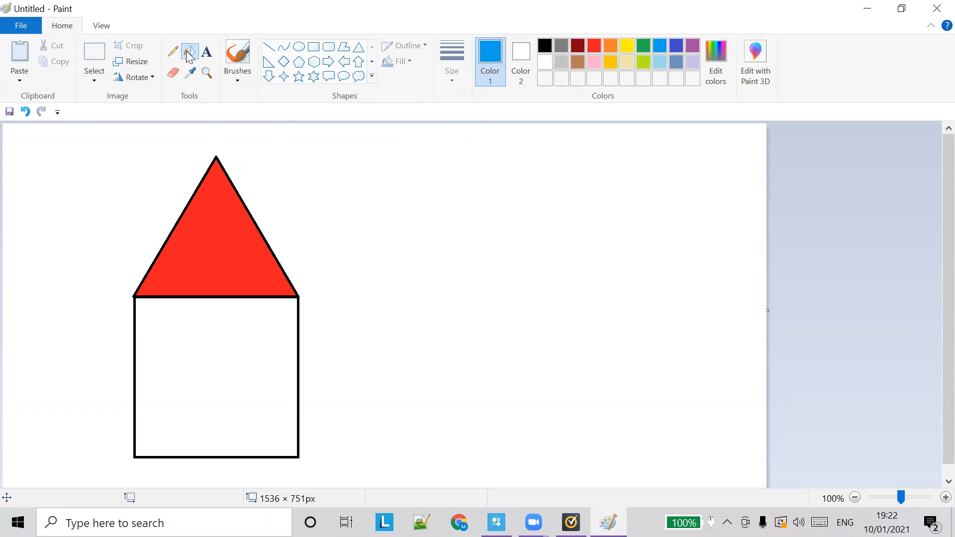
click(222, 232)
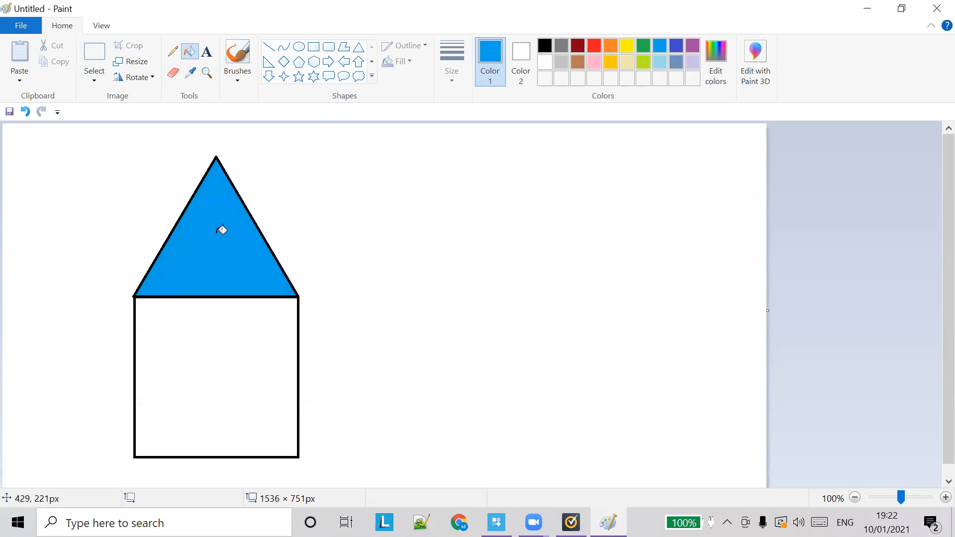
click(249, 328)
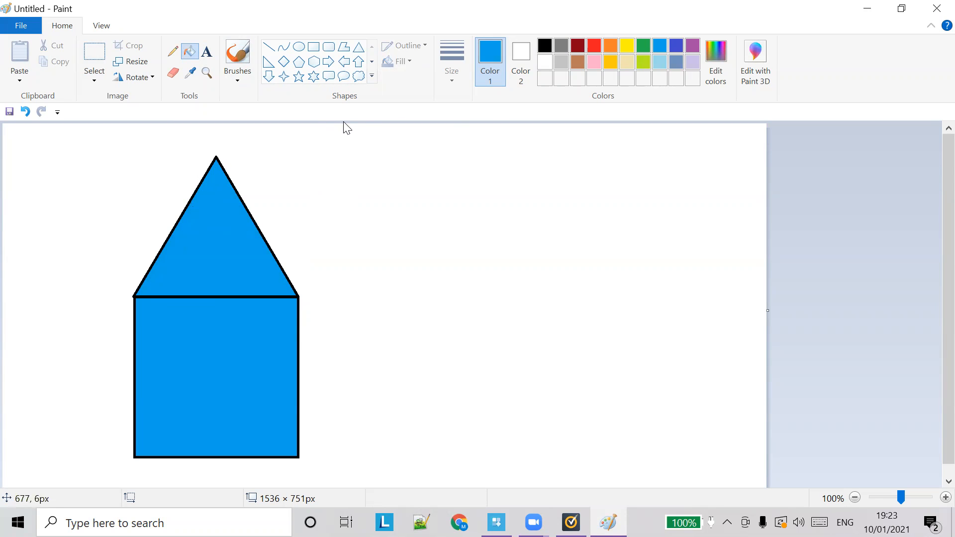
Step: Fill the background around the house with lime and refill it with green
click(646, 63)
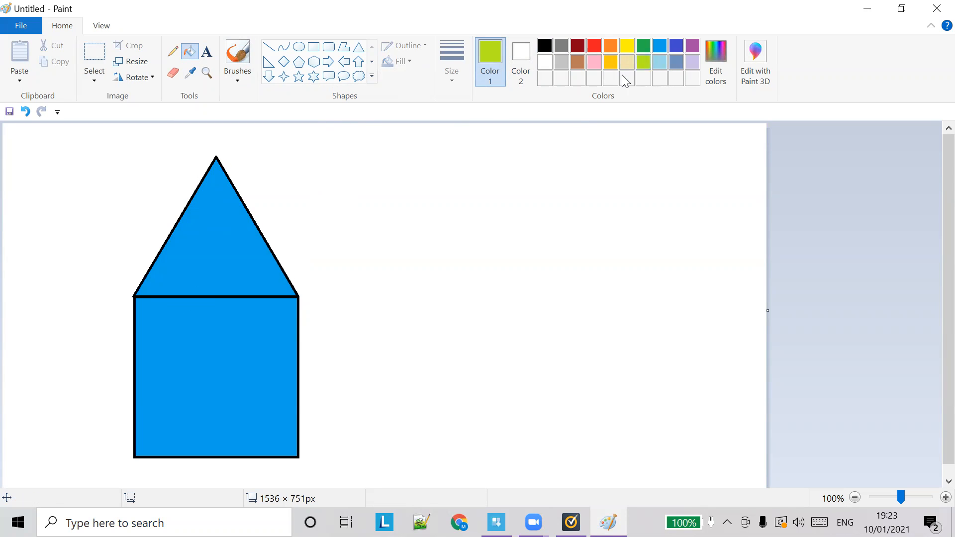
click(441, 216)
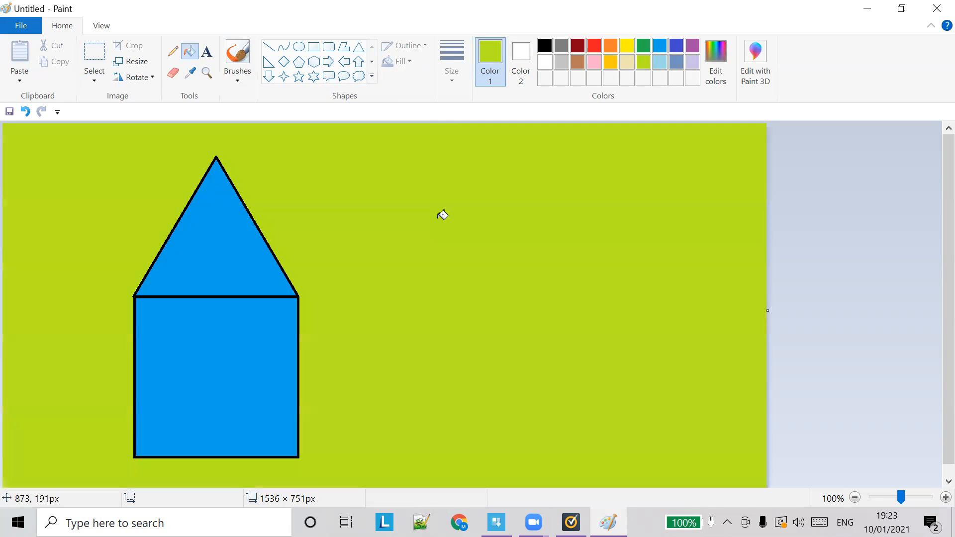
click(645, 46)
click(524, 200)
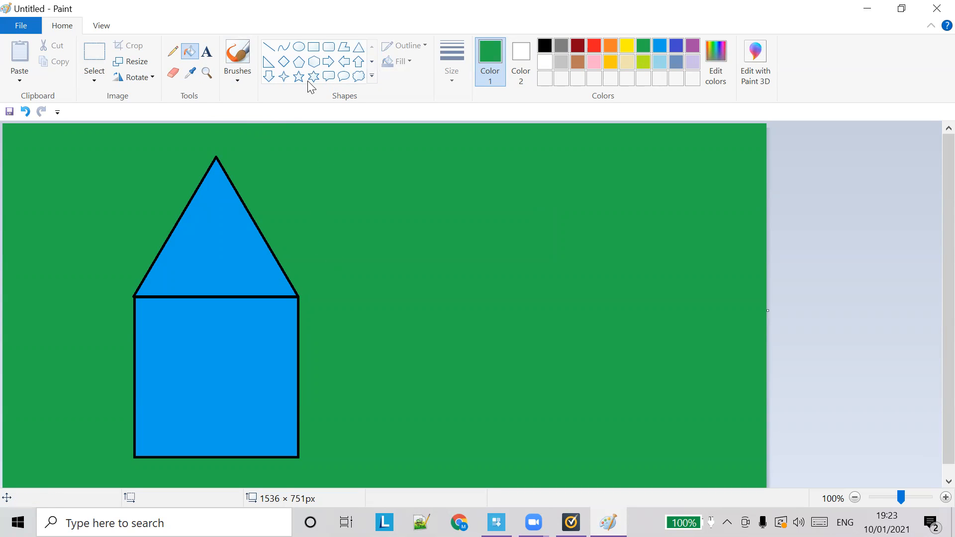
Step: Draw a rectangle about 772 × 324 px extending from the house wall's right edge and fill it with indigo
click(174, 55)
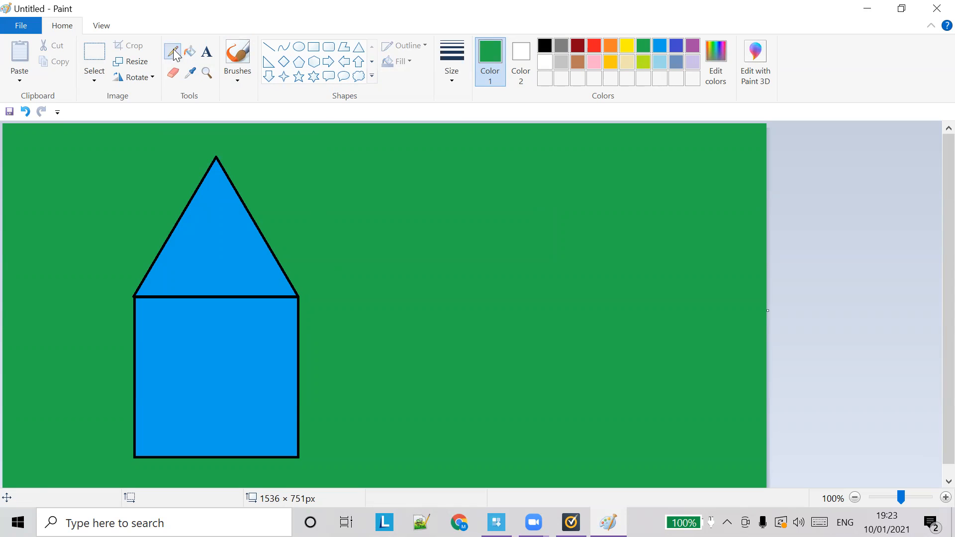
click(314, 47)
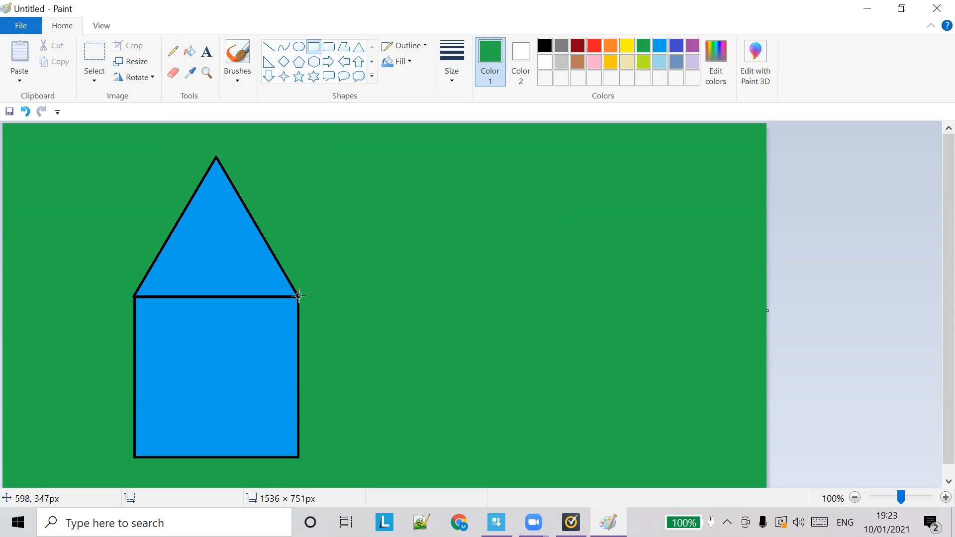
drag(296, 297, 681, 457)
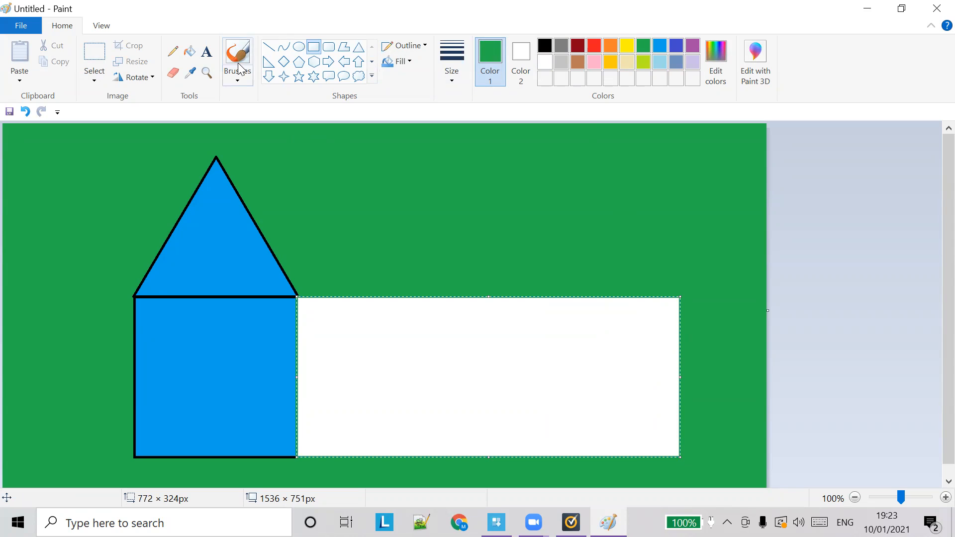
click(191, 52)
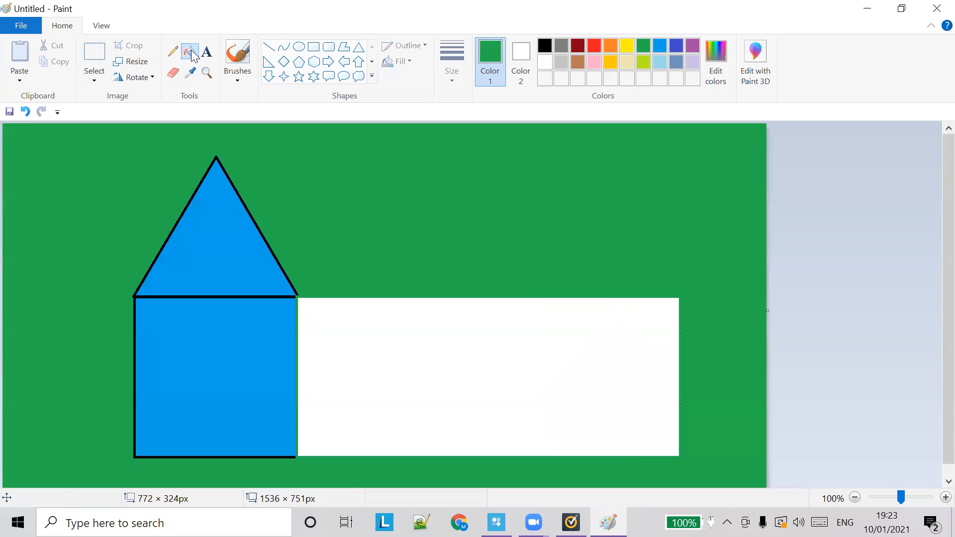
click(677, 42)
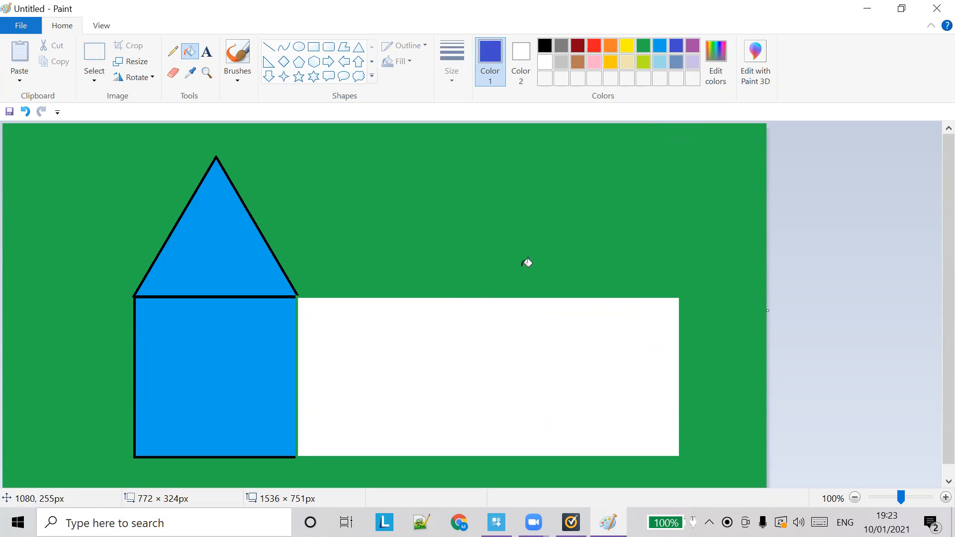
click(403, 350)
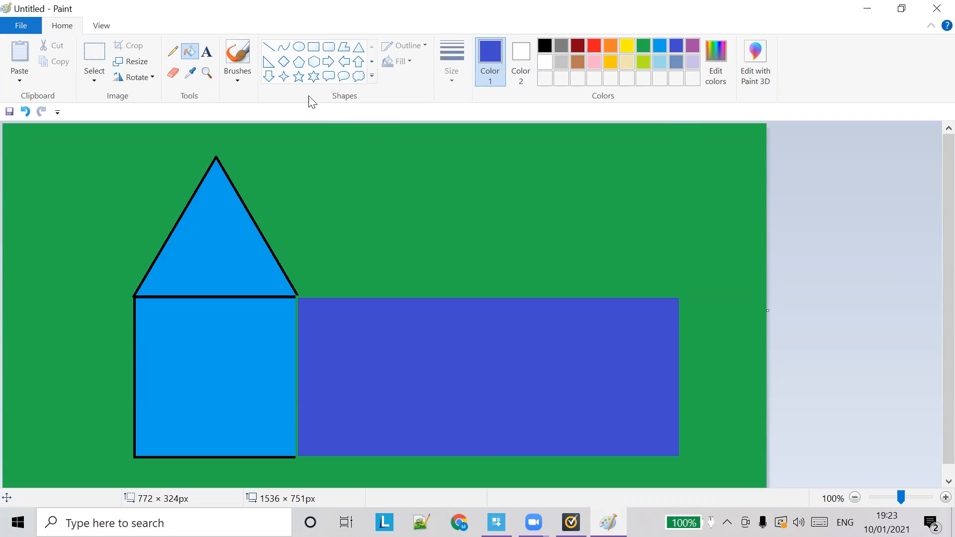
click(268, 47)
drag(215, 158, 662, 168)
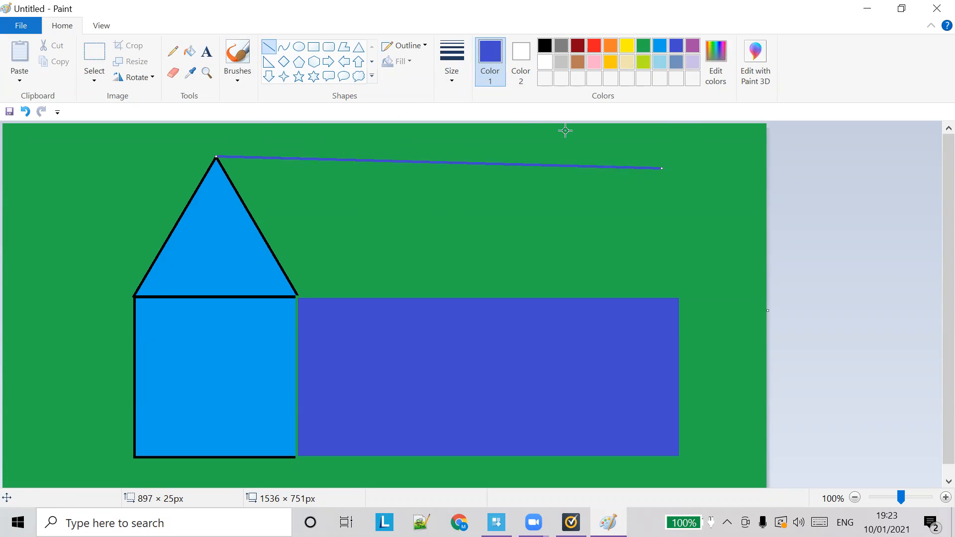
key(ctrl+z)
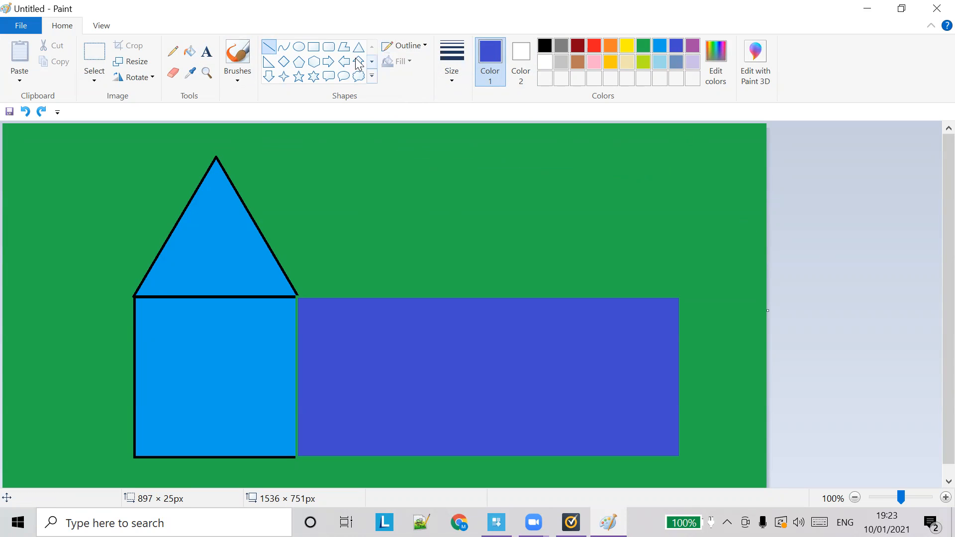
Step: Try to outline the long roof with black lines running from the triangle's apex across and down to the indigo rectangle's corner
click(172, 51)
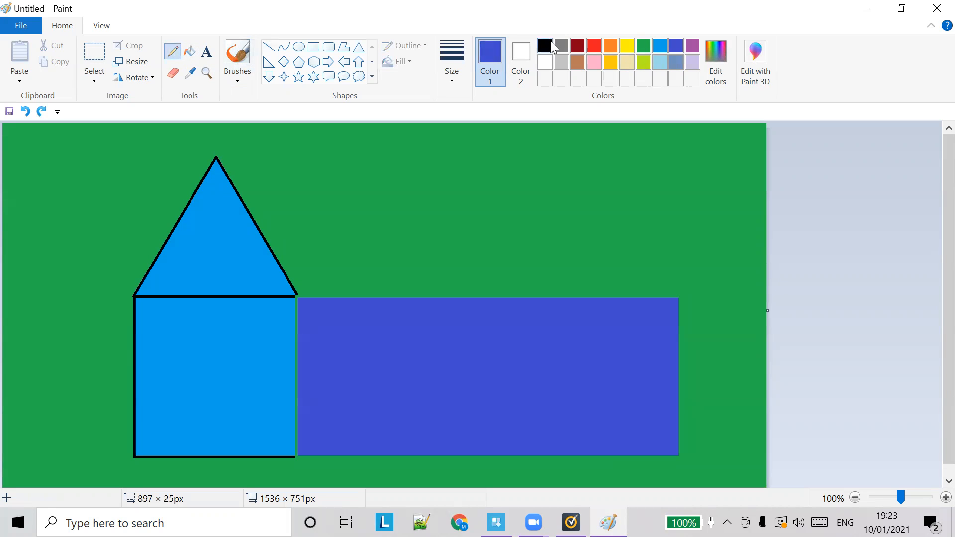
click(550, 42)
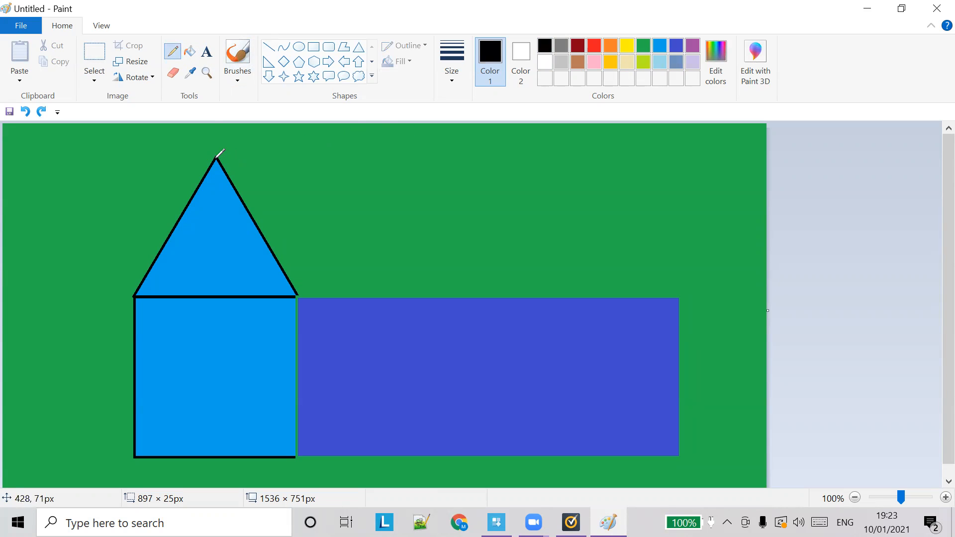
click(268, 46)
drag(215, 159, 670, 159)
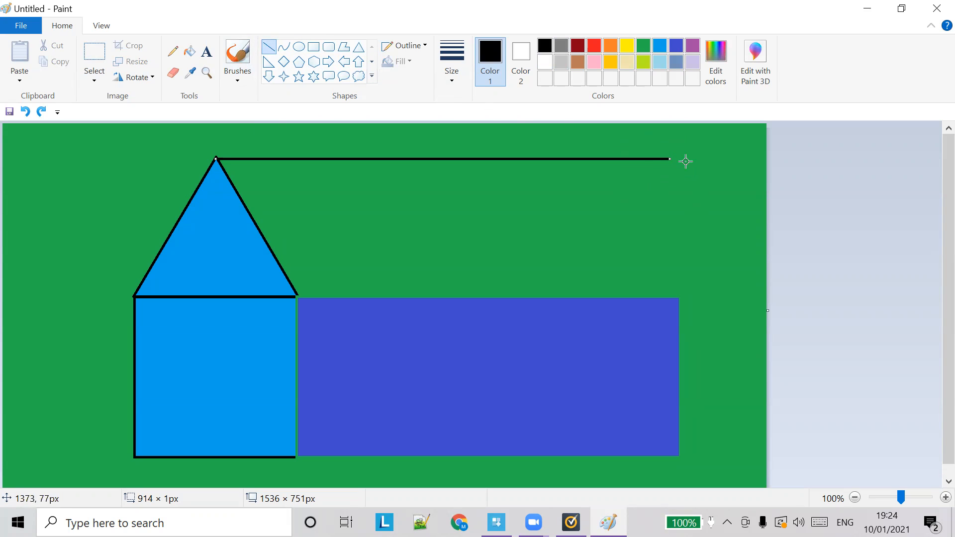
drag(681, 159, 681, 299)
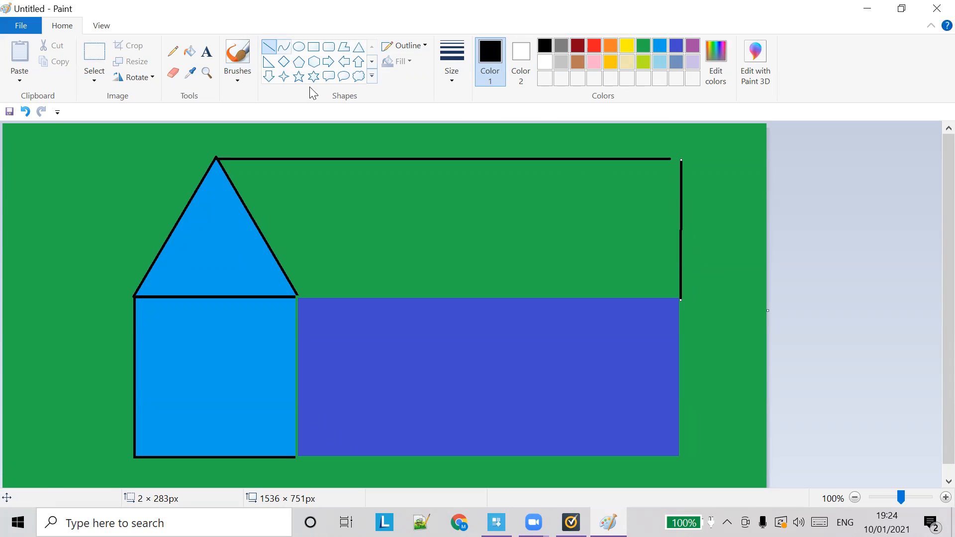
click(712, 132)
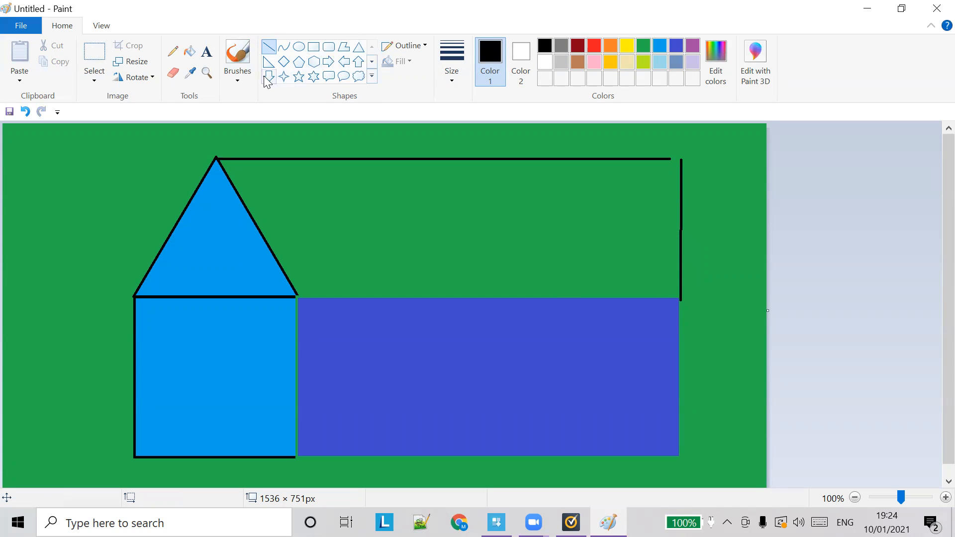
click(137, 61)
click(205, 81)
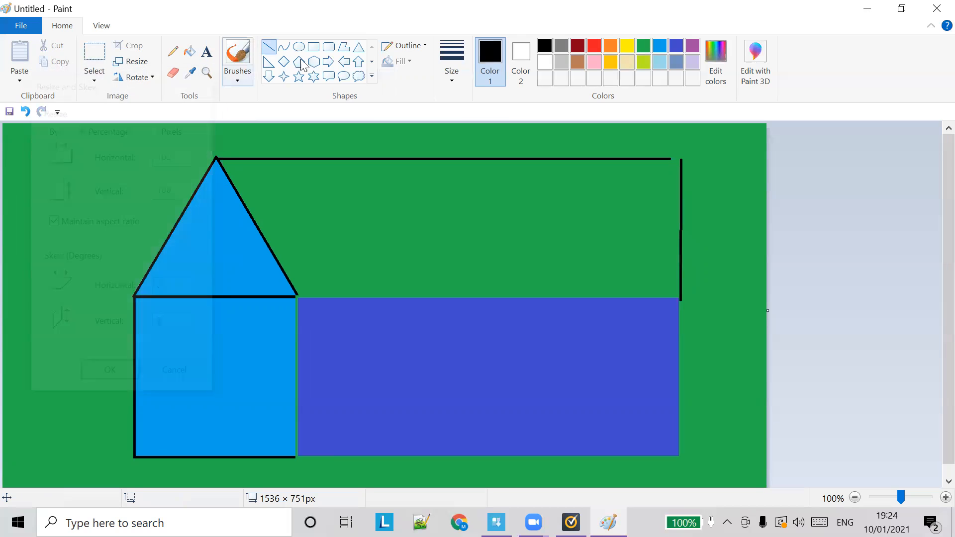
drag(671, 159, 686, 161)
click(624, 208)
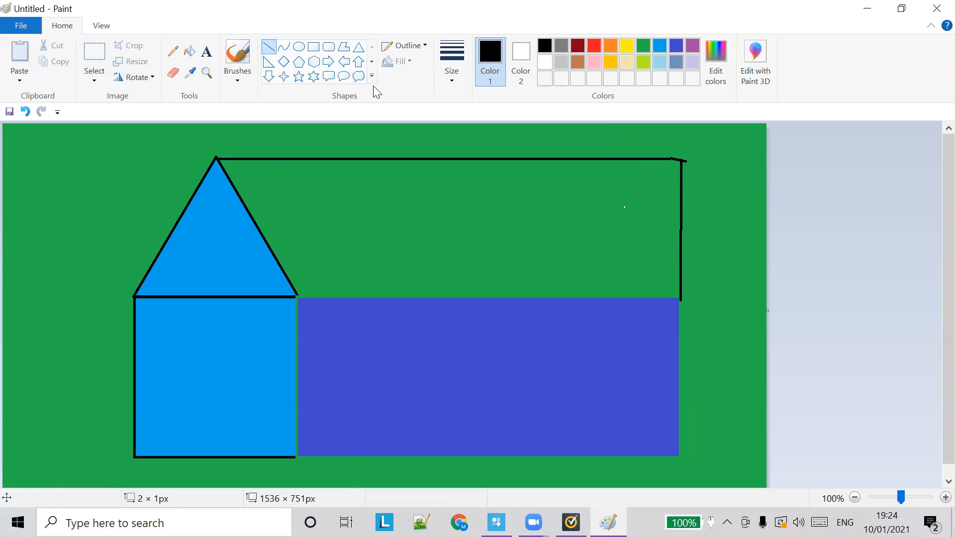
Step: Try to fill the roof area with blue-gray, and undo the fill together with the black roof lines
click(193, 54)
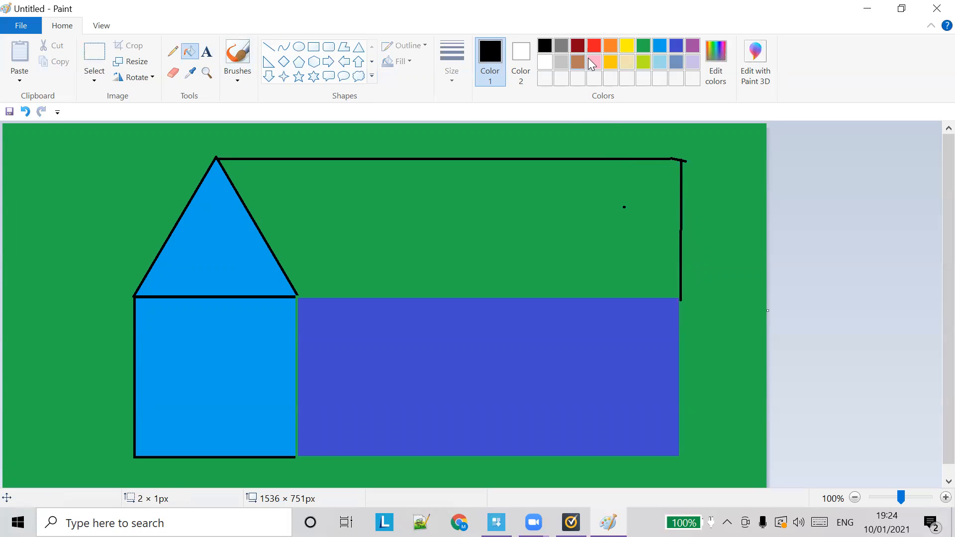
click(676, 62)
click(509, 207)
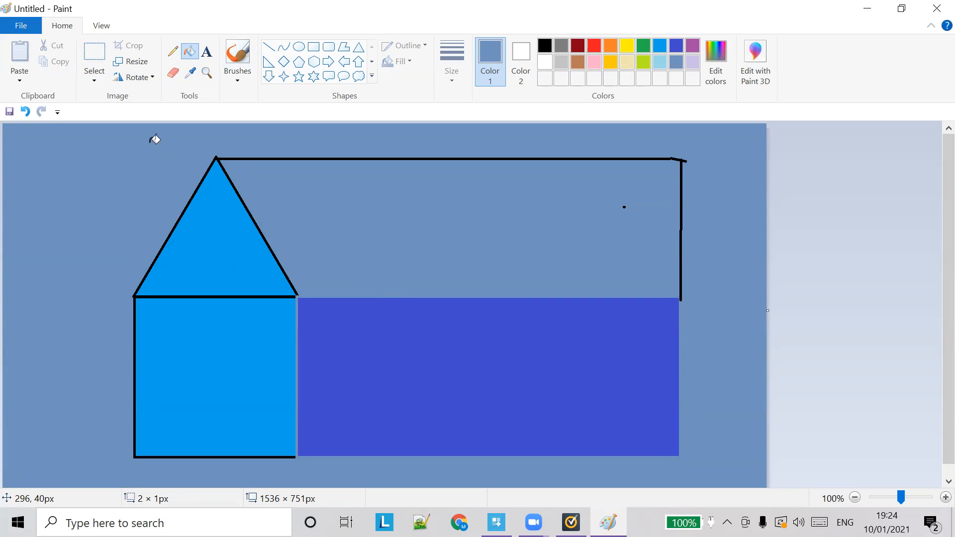
key(ctrl+z)
key(ctrl+z)
key(ctrl+z)
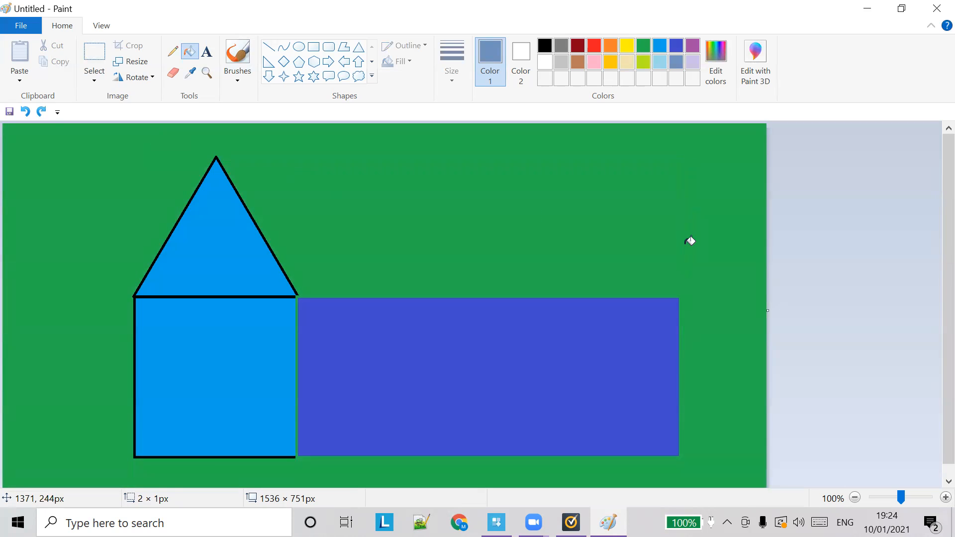
Step: Fill the background with white and draw blue-gray roof lines, about 926 px across from the apex and 293 px down to the rectangle
right_click(346, 169)
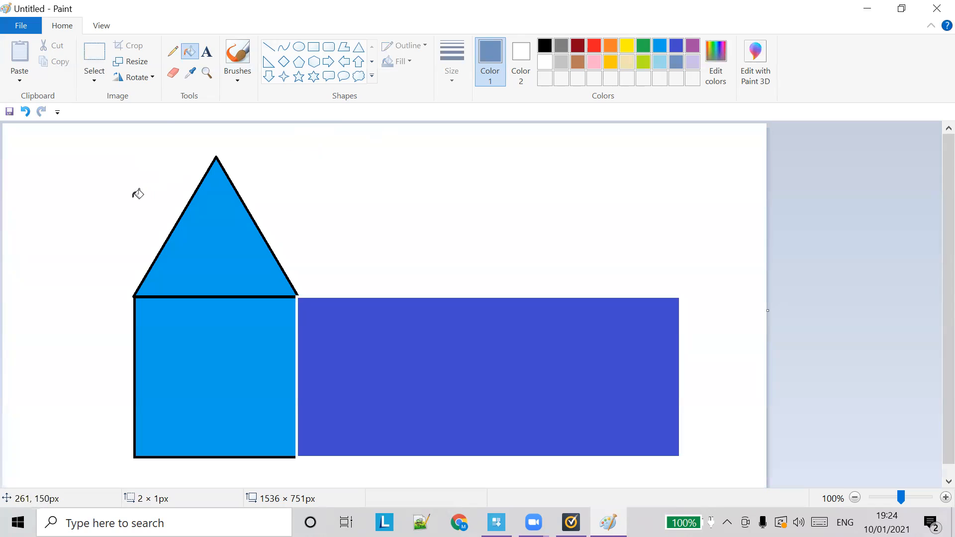
click(175, 52)
click(273, 45)
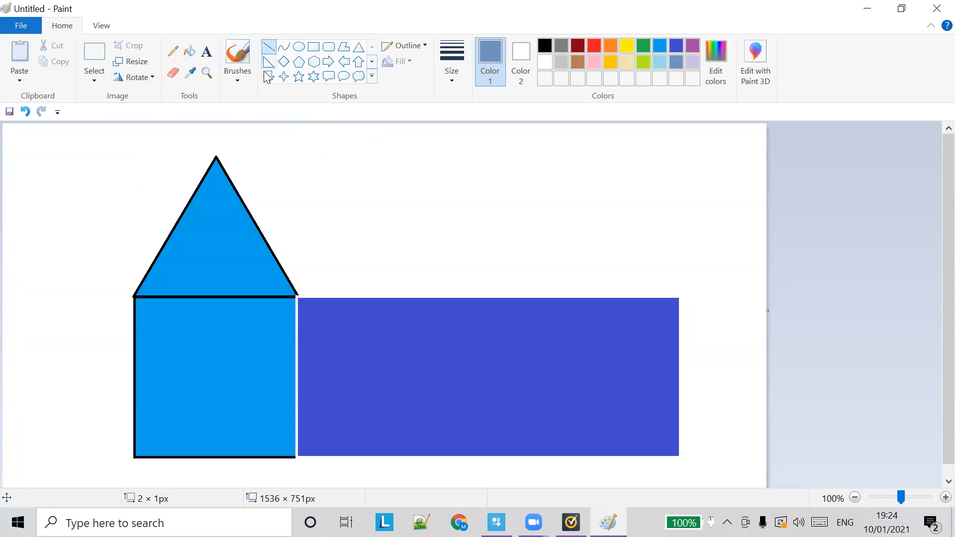
drag(217, 158, 678, 155)
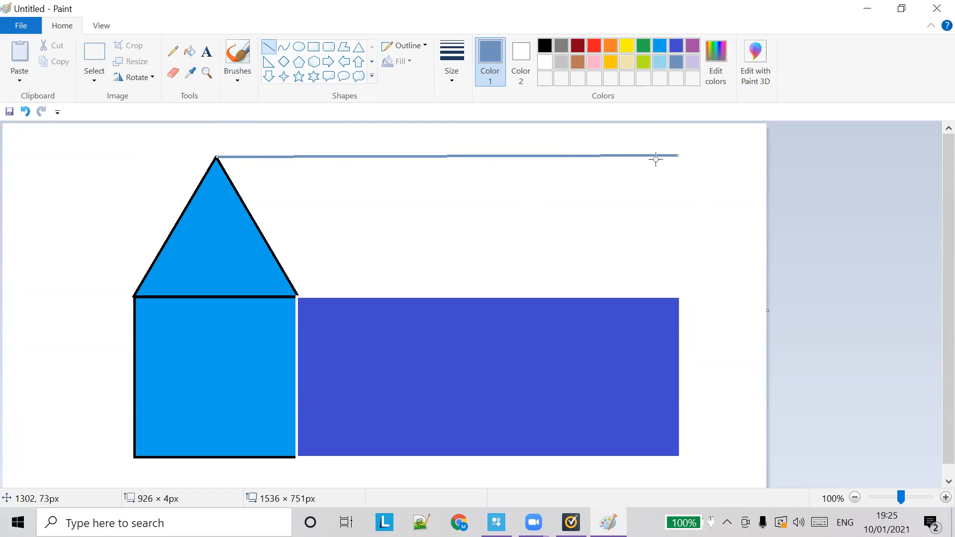
drag(679, 155, 681, 300)
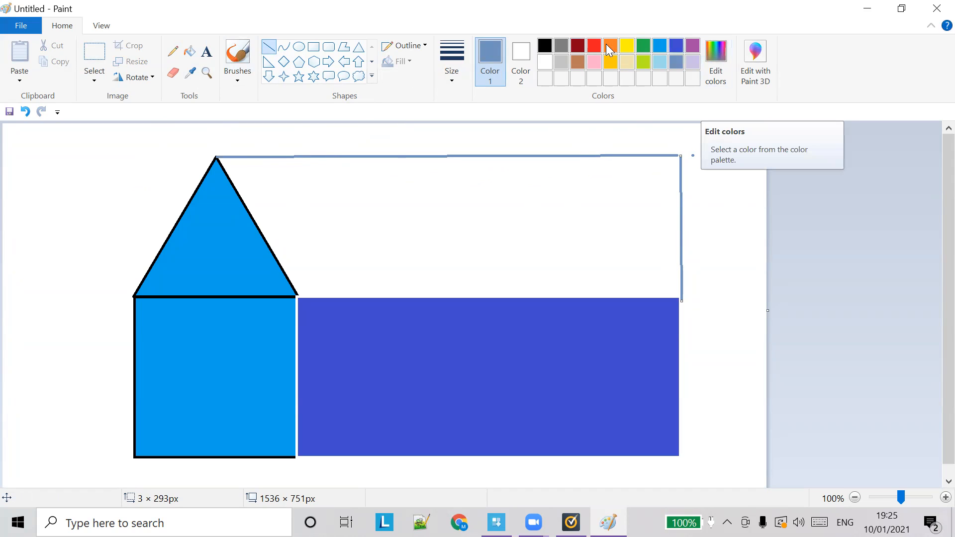
Step: Define a custom purple with red 148, green 129 and blue 173, and fill the background around the house with it
click(724, 75)
drag(560, 241, 578, 264)
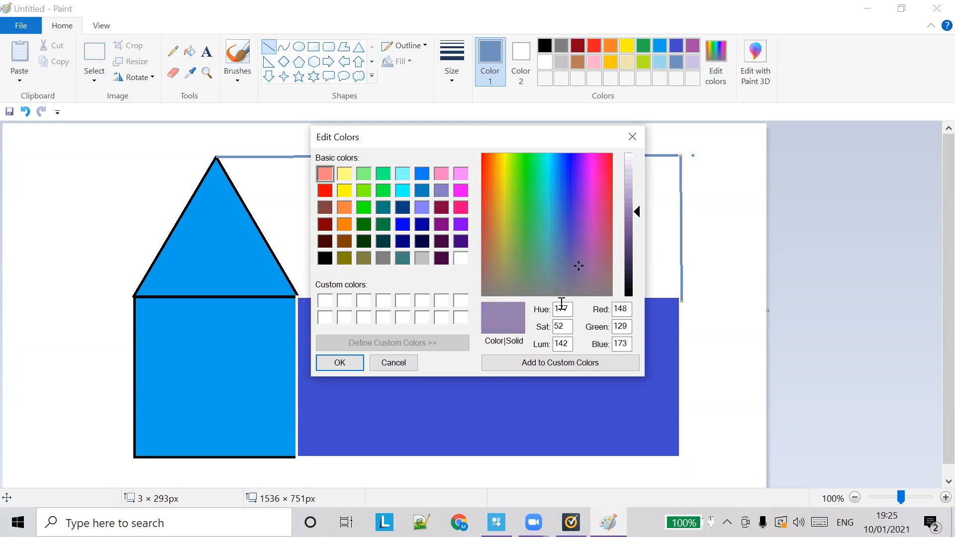
click(339, 363)
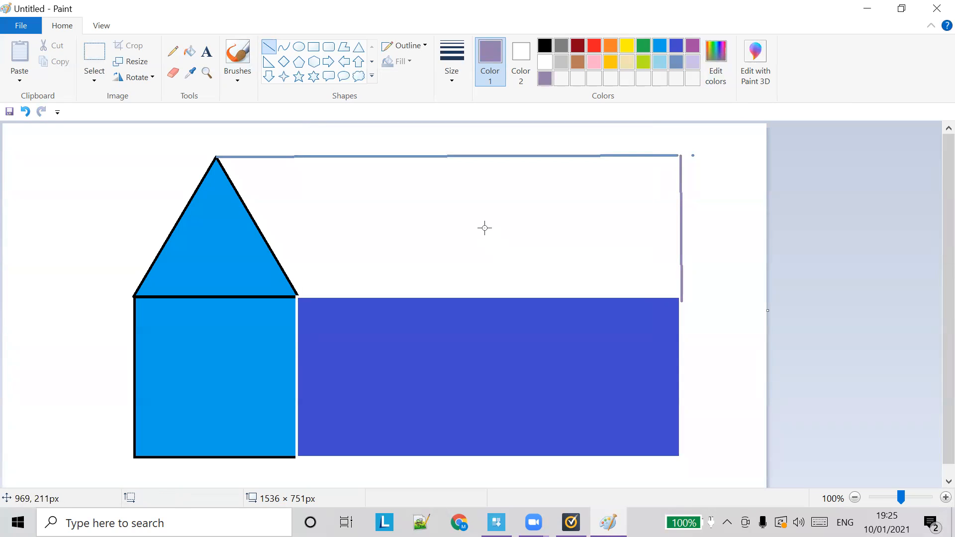
click(189, 51)
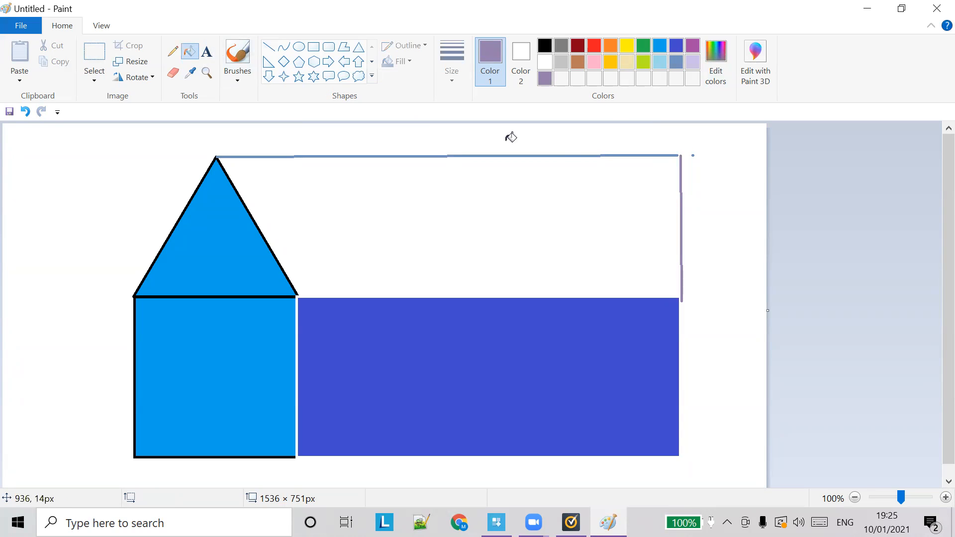
click(500, 212)
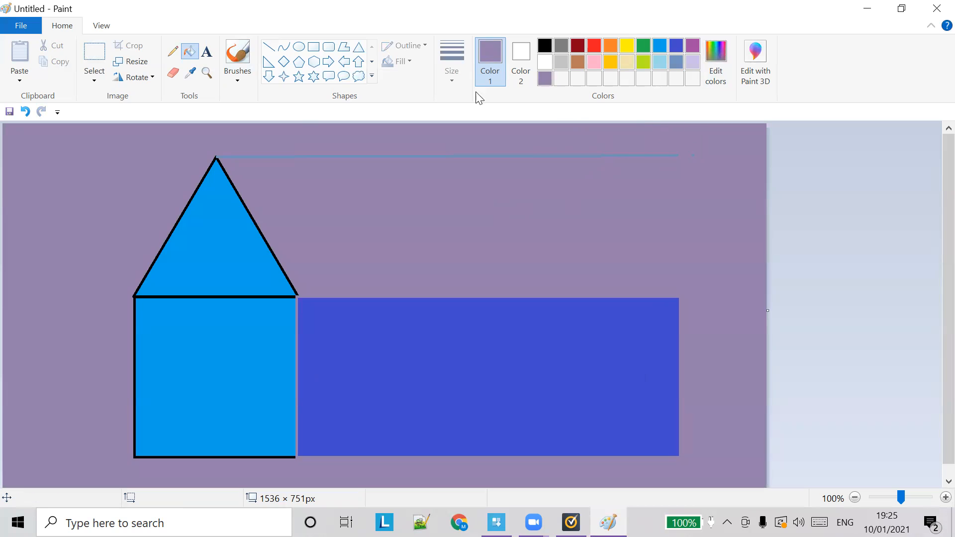
Step: Draw an oval window about 84 × 74 px in the triangle and a rectangular door about 156 × 228 px in the wall below
click(298, 46)
drag(194, 226, 235, 263)
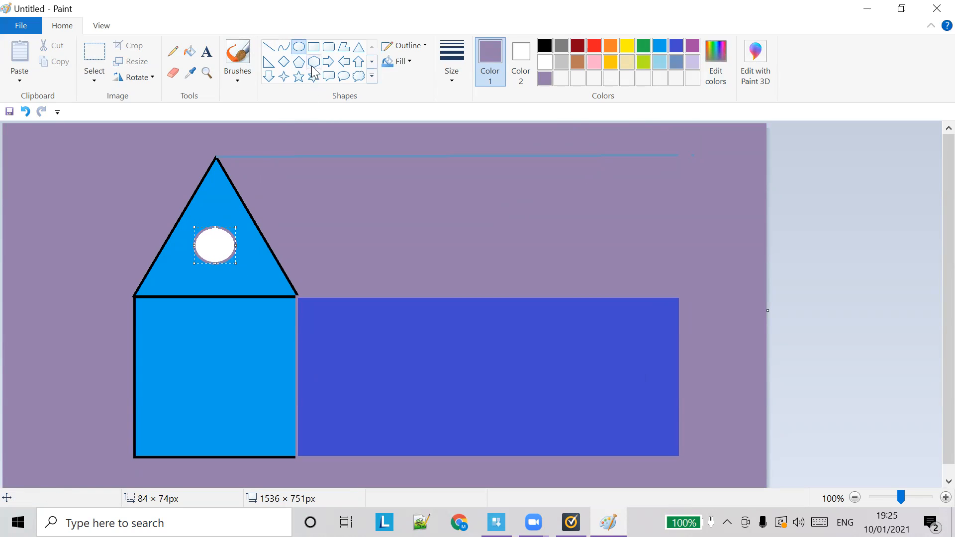
drag(184, 351, 260, 387)
key(ctrl+z)
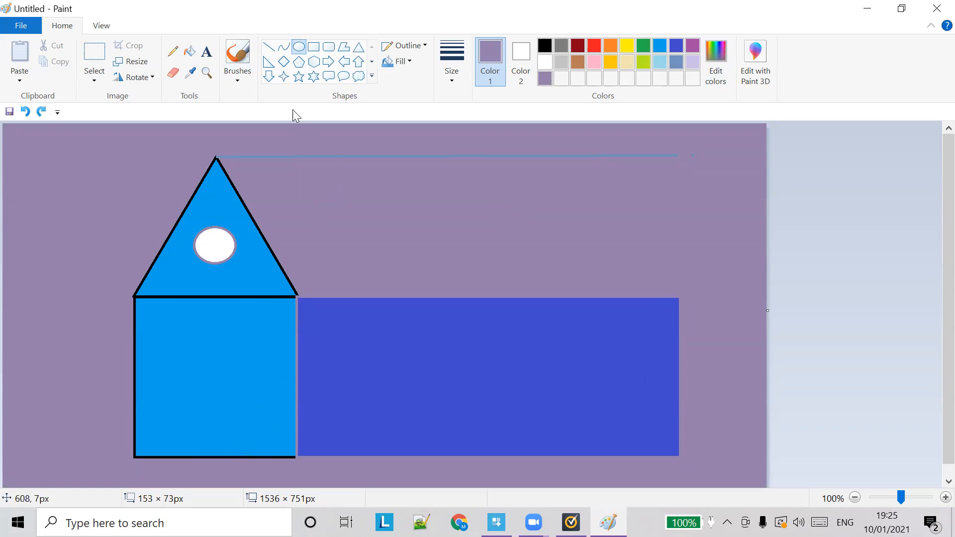
click(316, 50)
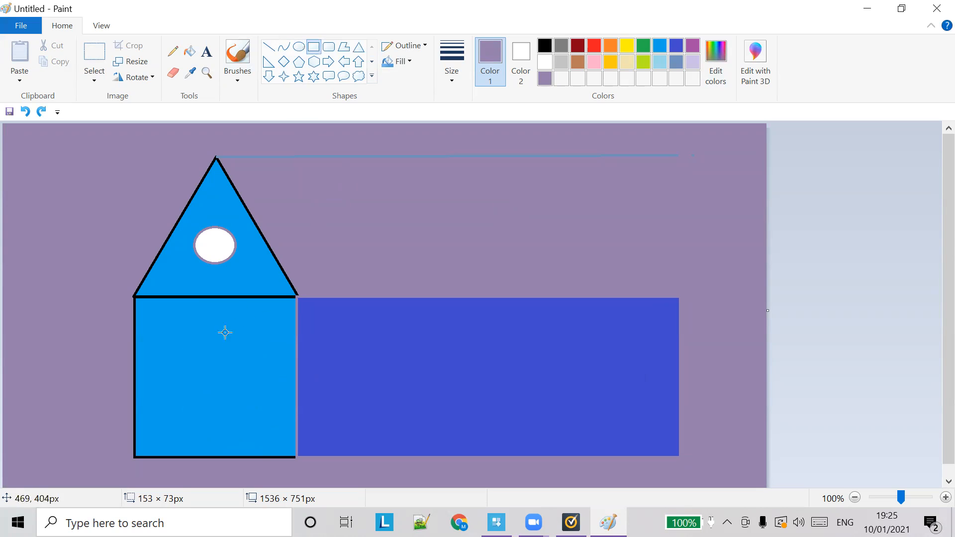
drag(180, 346, 256, 458)
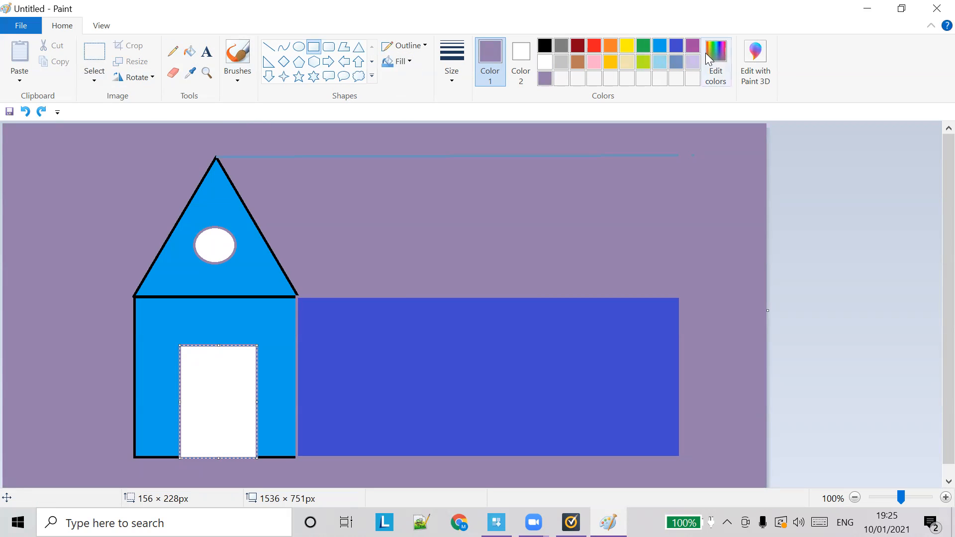
Step: Fill the door and the oval window with yellow
click(192, 53)
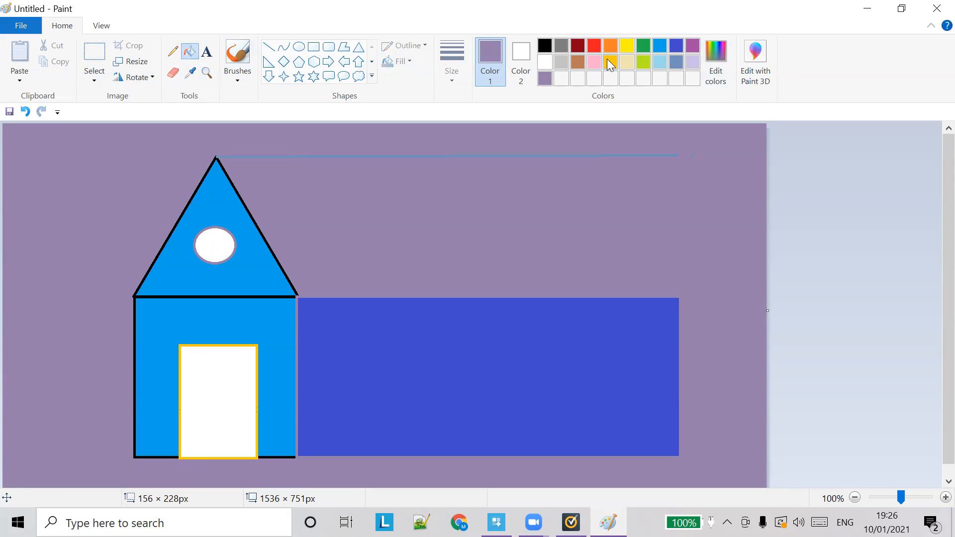
click(627, 46)
click(249, 354)
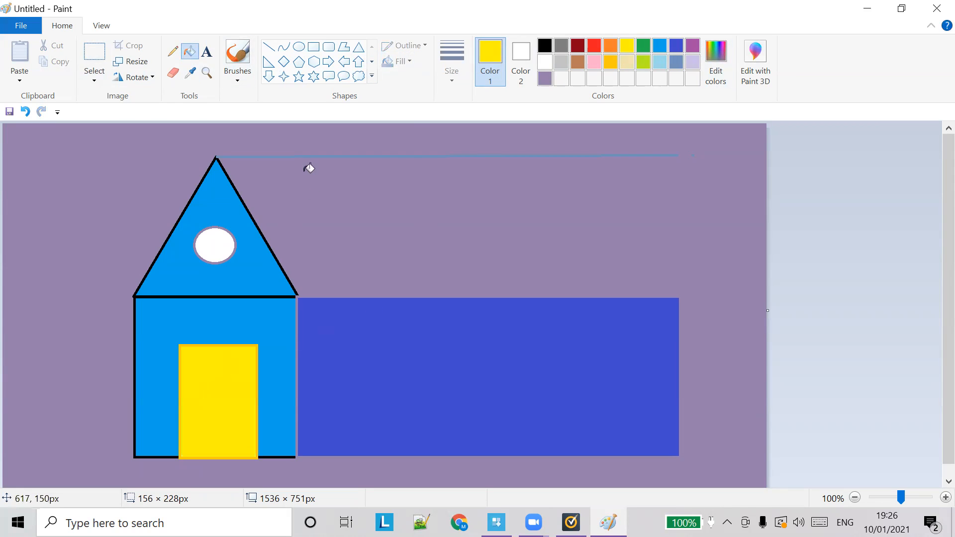
click(214, 246)
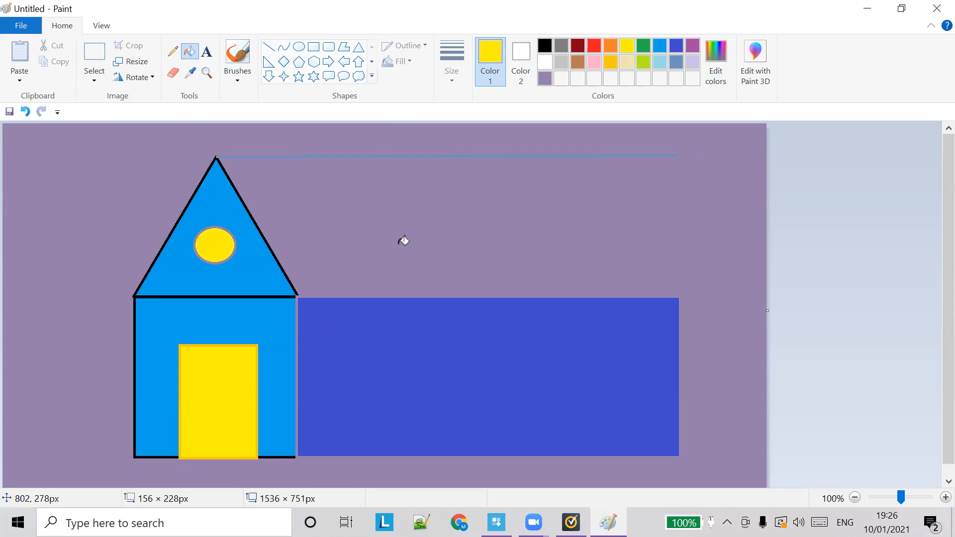
click(95, 27)
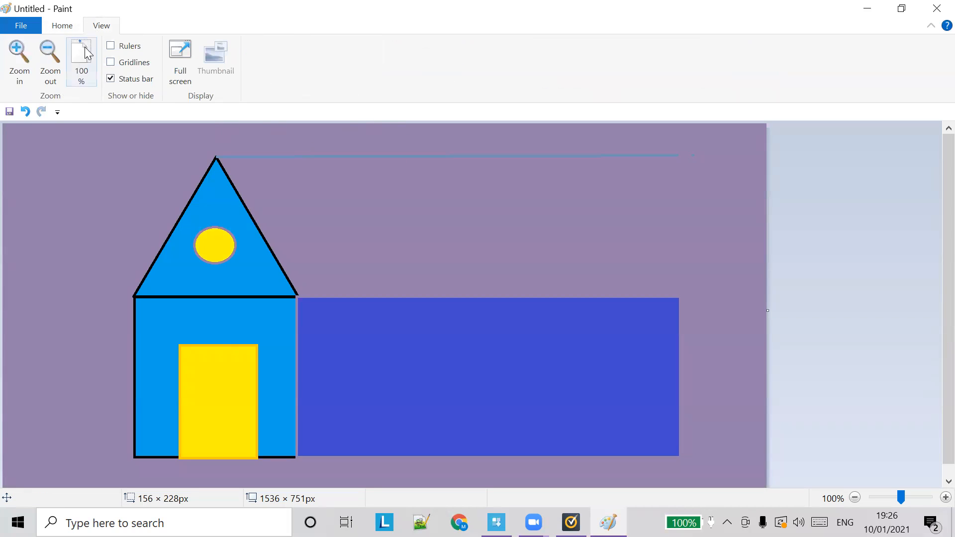
click(61, 26)
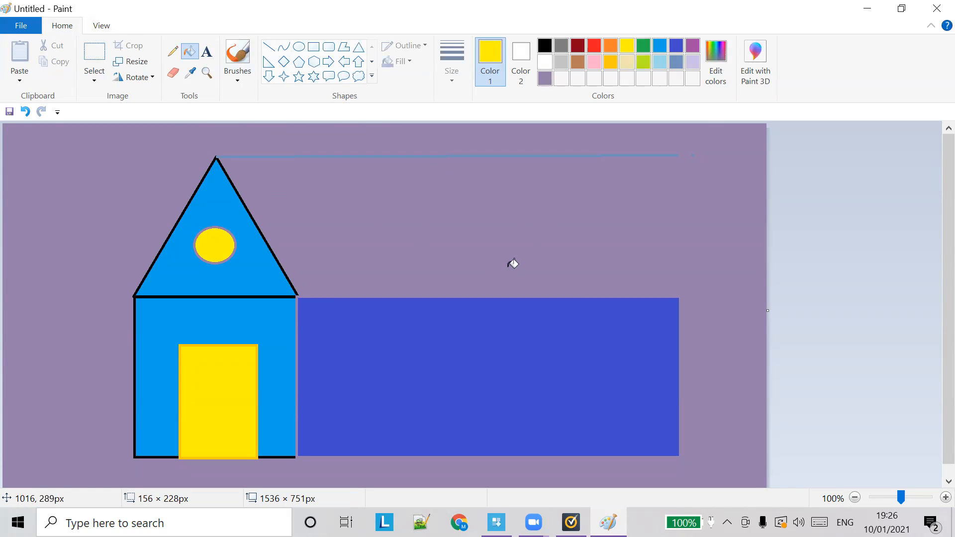
Step: Save the house drawing to the Desktop as a JPEG named house, and close Paint
key(ctrl+s)
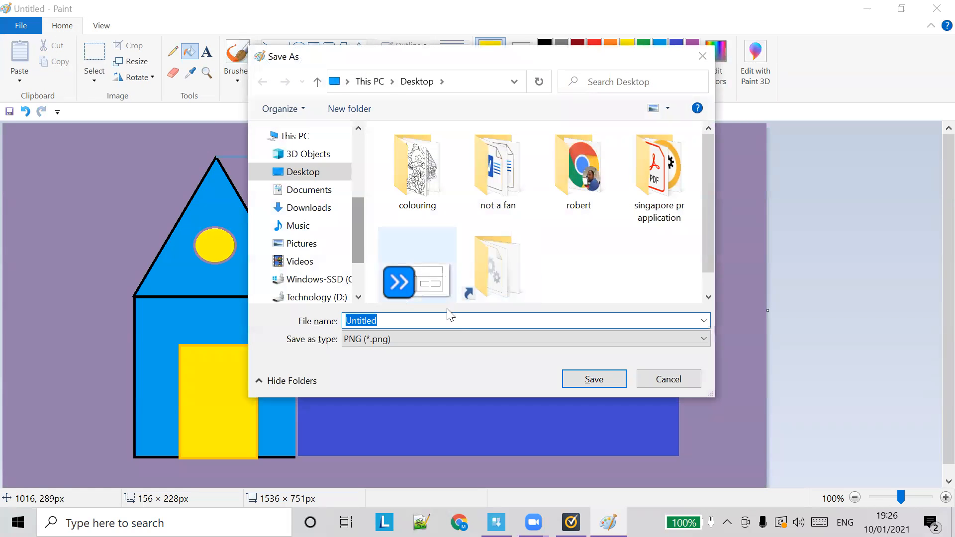
click(400, 339)
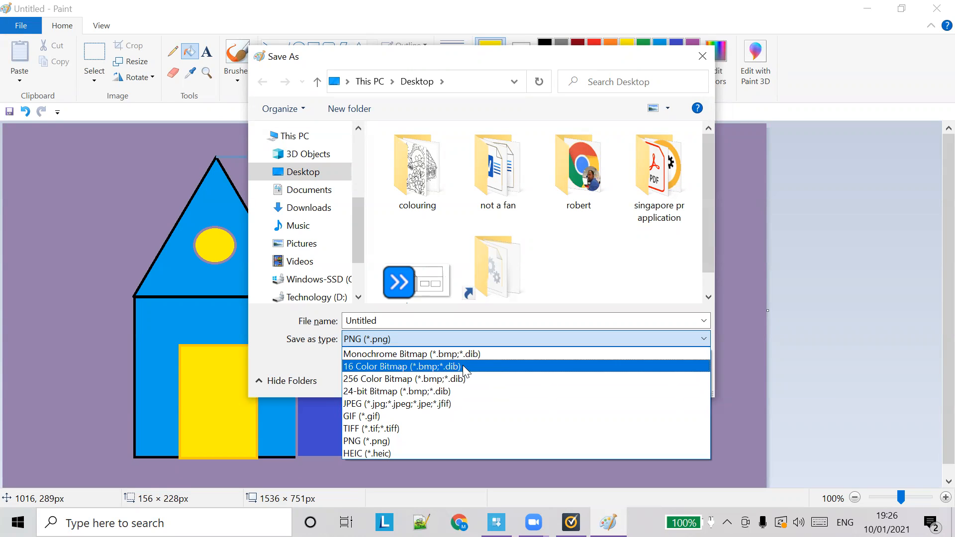
click(445, 403)
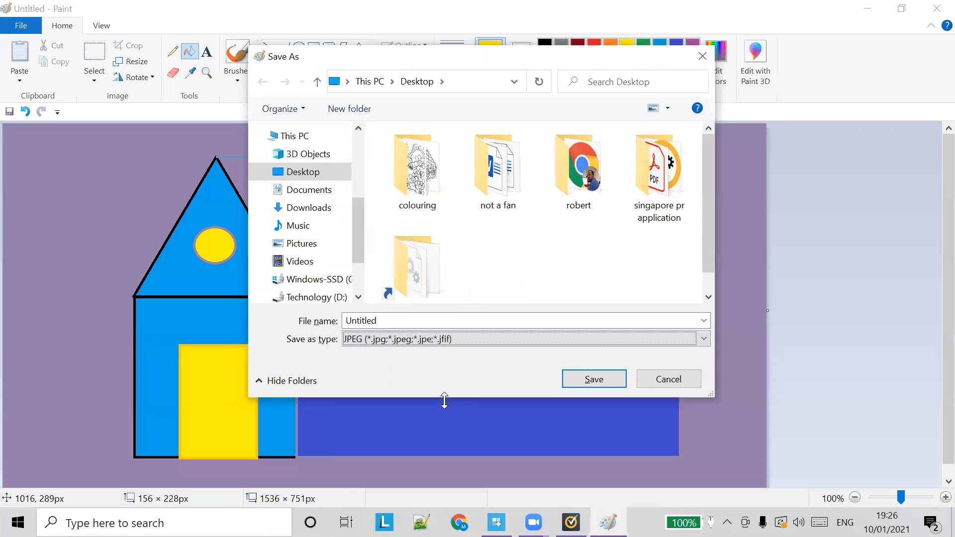
click(392, 322)
text(g)
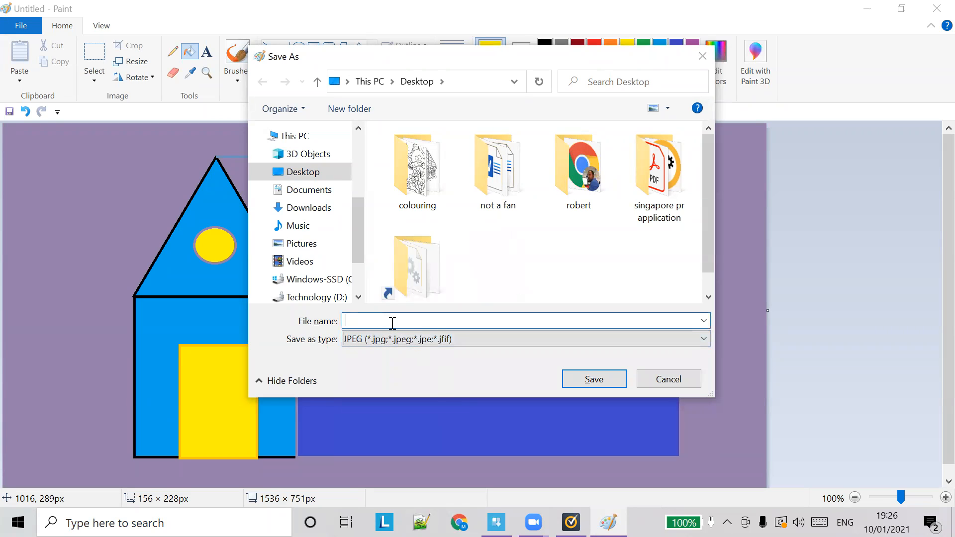
text(house)
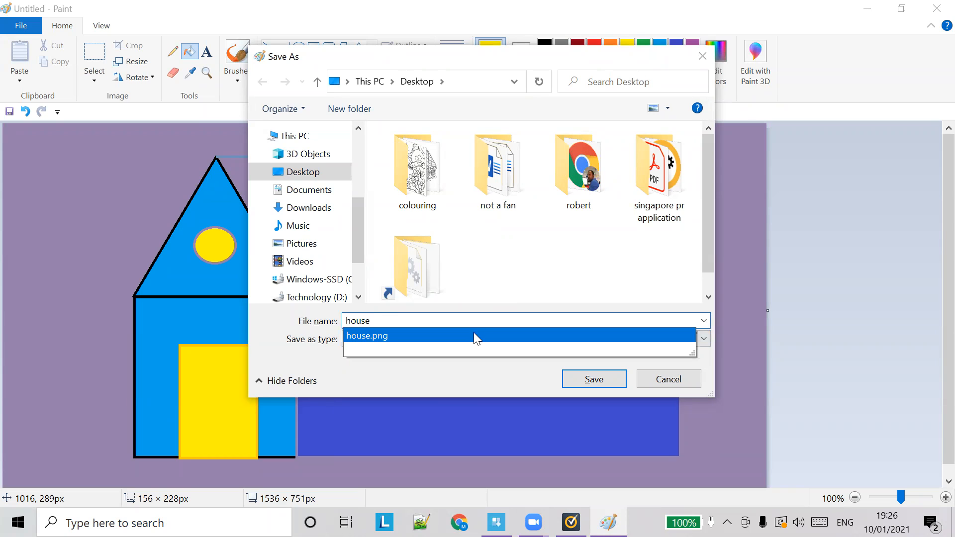
click(594, 379)
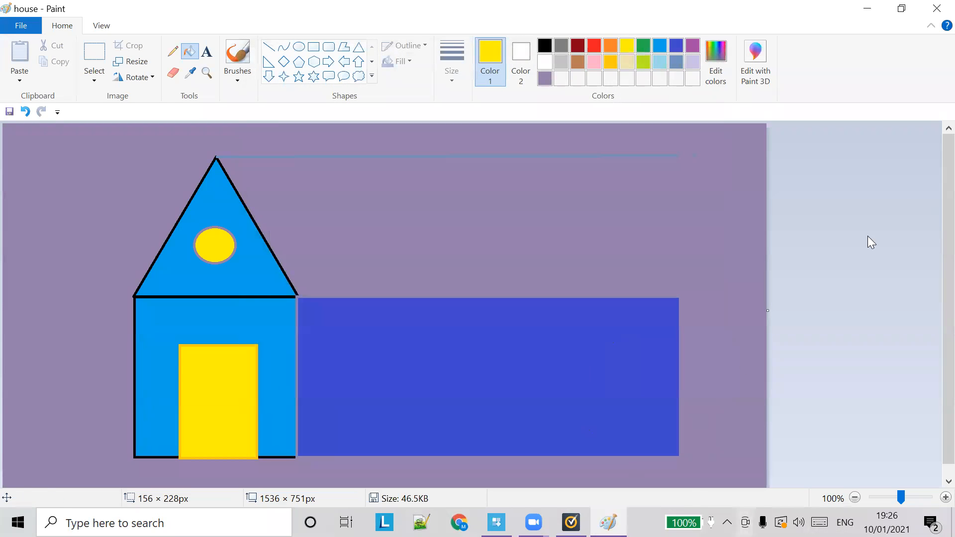
click(934, 10)
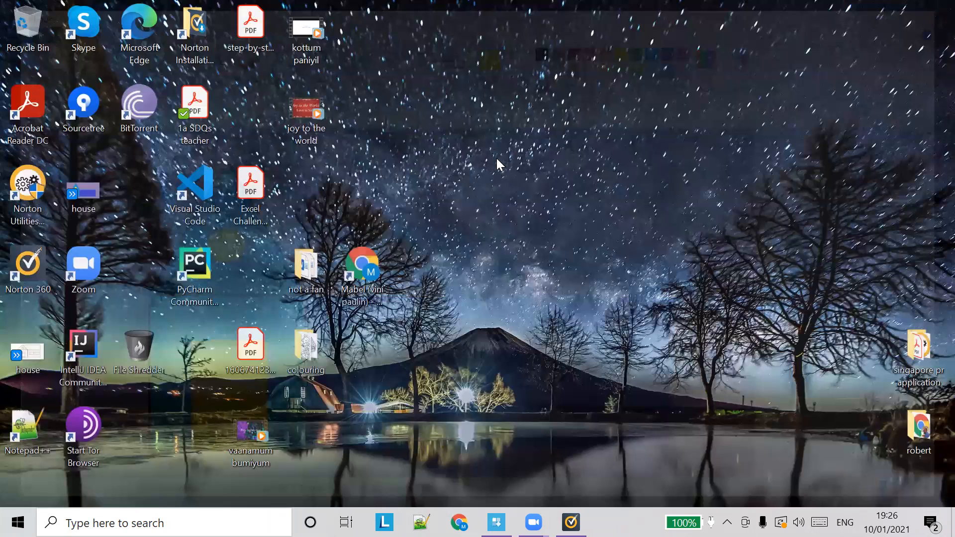
Step: Refresh the desktop, view the existing house.png line drawing in Photos, and close the viewer
right_click(574, 185)
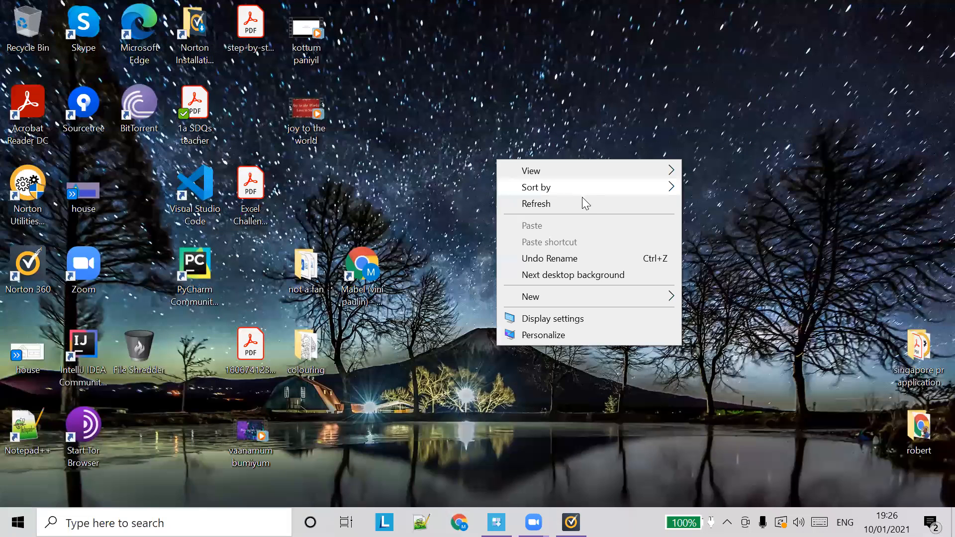
click(582, 198)
double_click(37, 356)
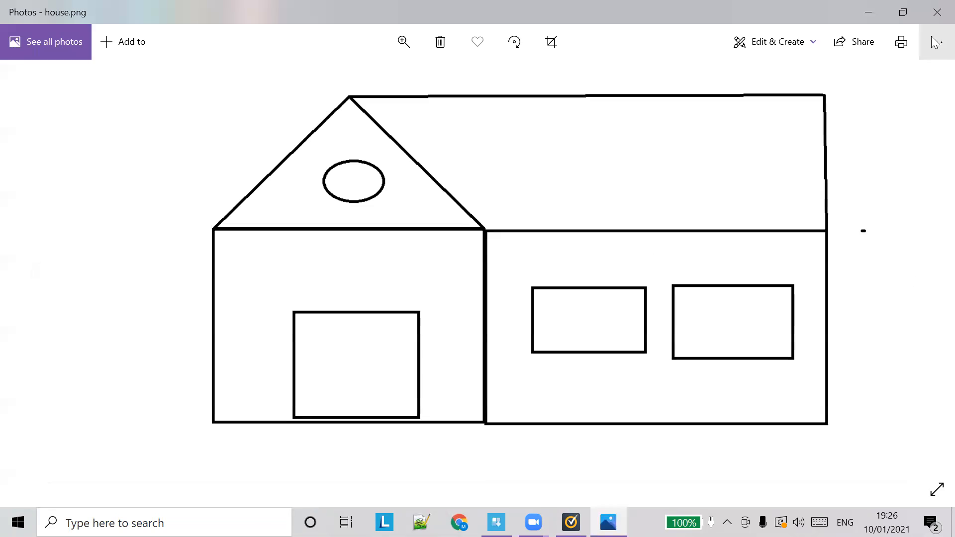
click(938, 12)
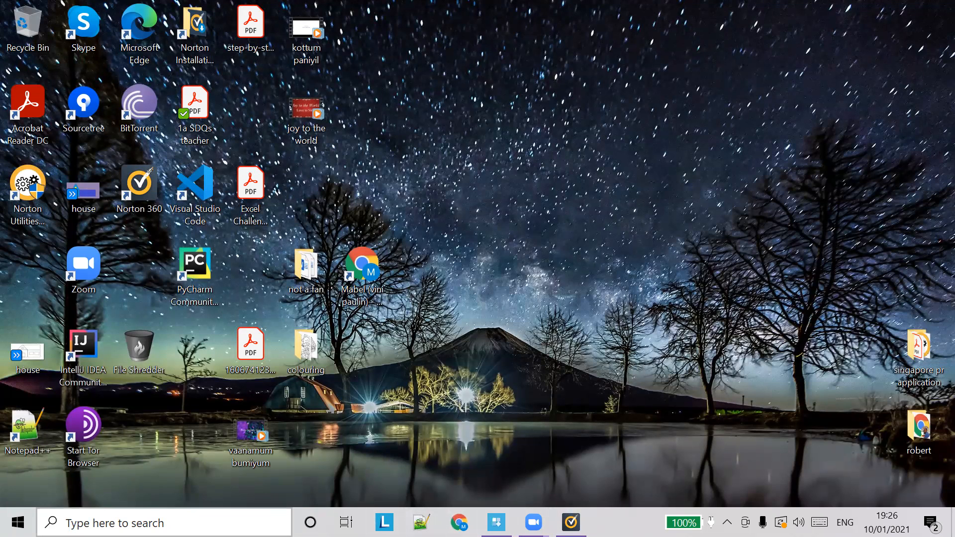
Step: Find and launch Paint through the Windows search, and close its blank canvas
click(147, 519)
text(paint)
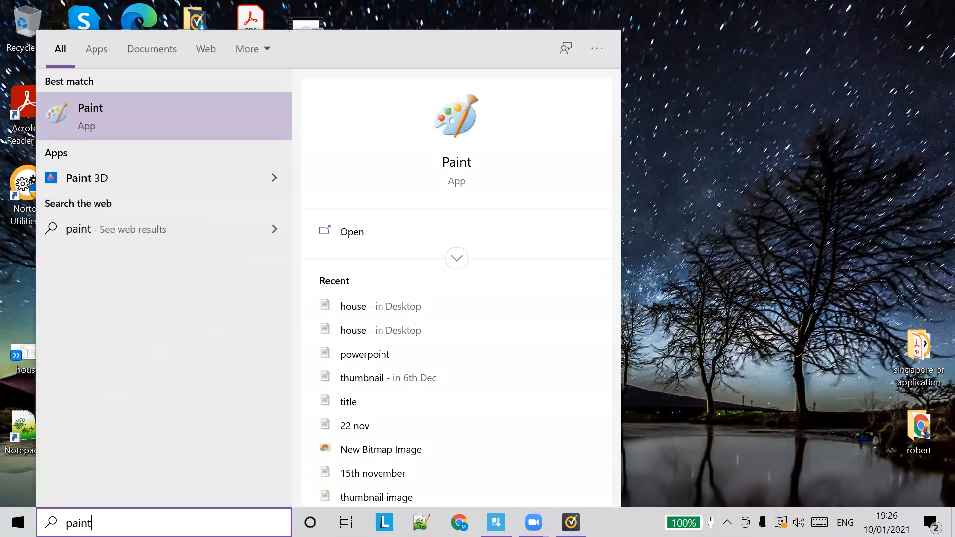
click(456, 146)
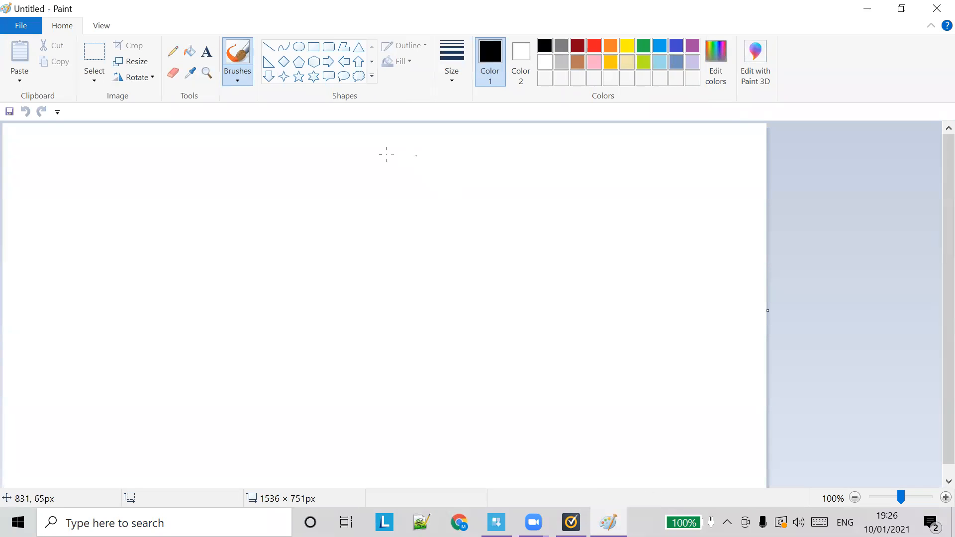
click(936, 8)
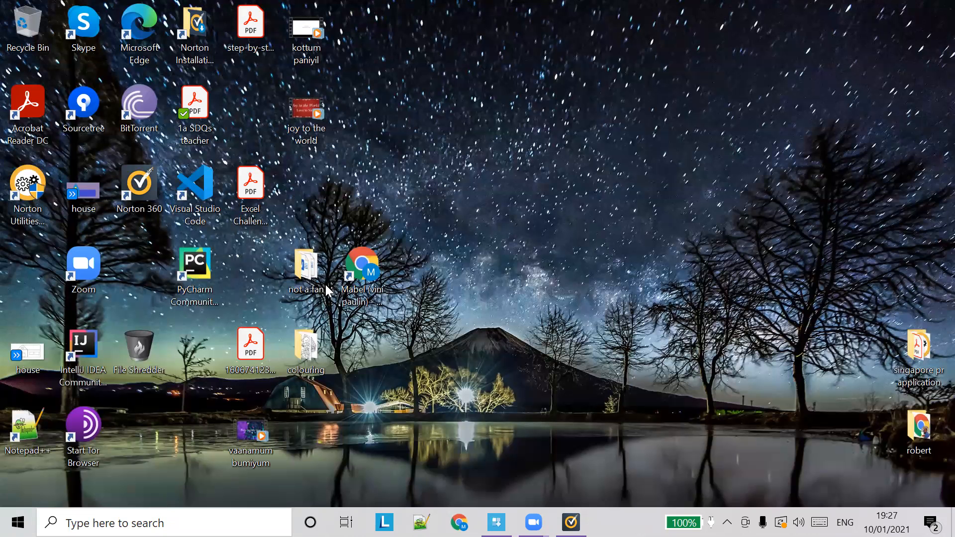
Step: Open the desktop's colouring folder, view the palm-tree picture 5d92ebb835c6a in Paint 3D, and close Paint 3D
double_click(308, 351)
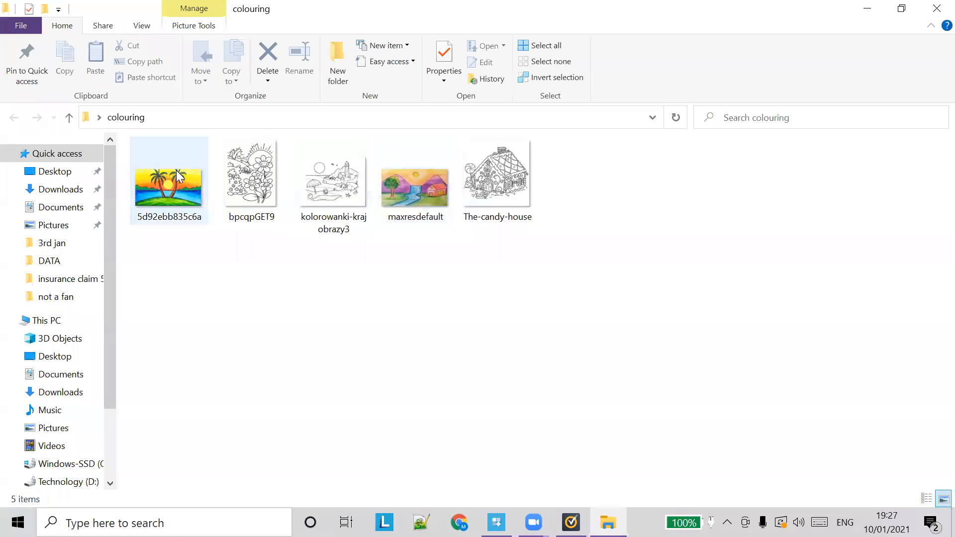
right_click(178, 190)
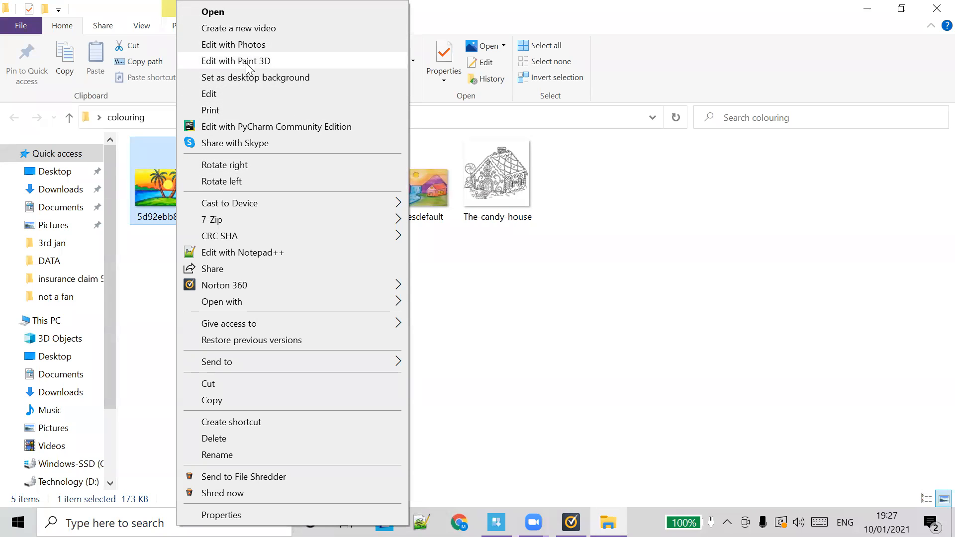
click(264, 61)
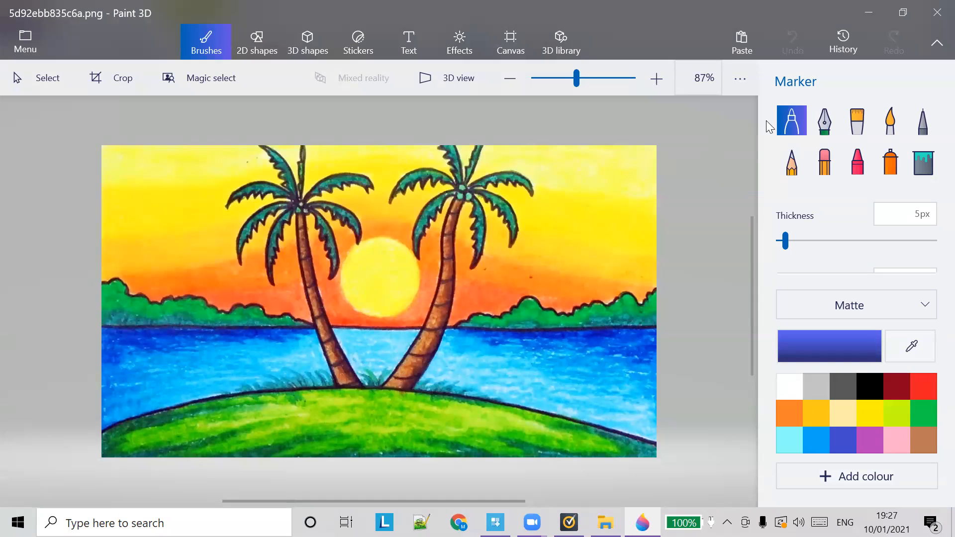
click(937, 12)
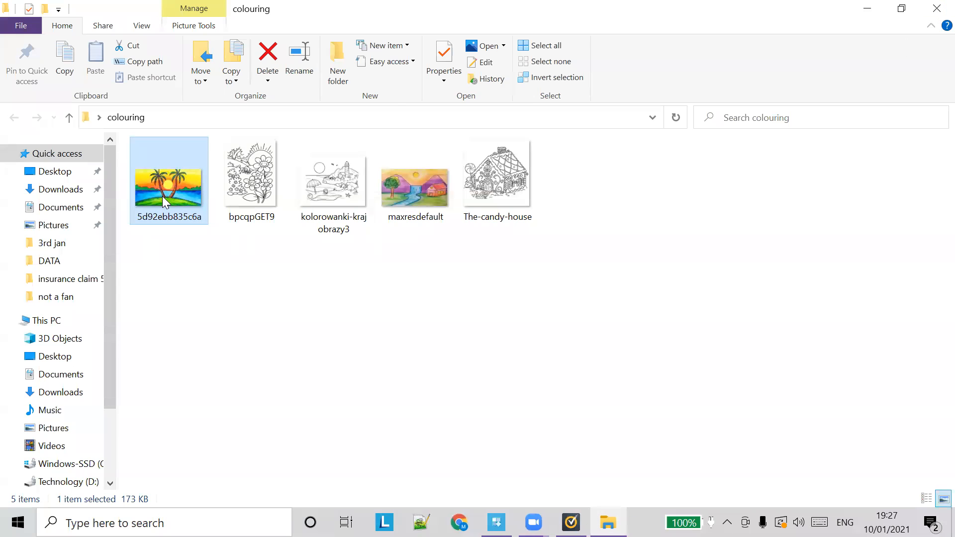
Step: Open the 5d92ebb835c6a picture for editing in classic Paint and choose the fill tool with red
right_click(162, 196)
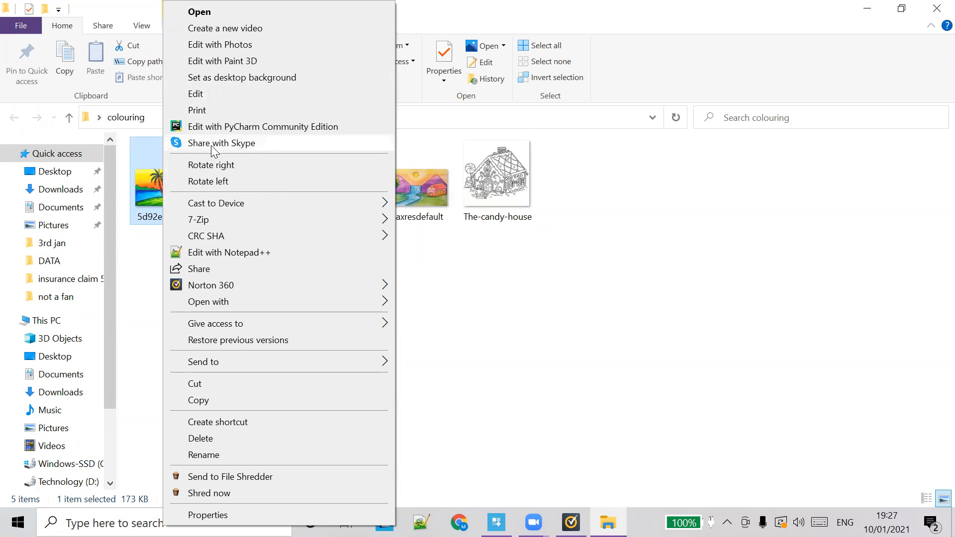
click(219, 95)
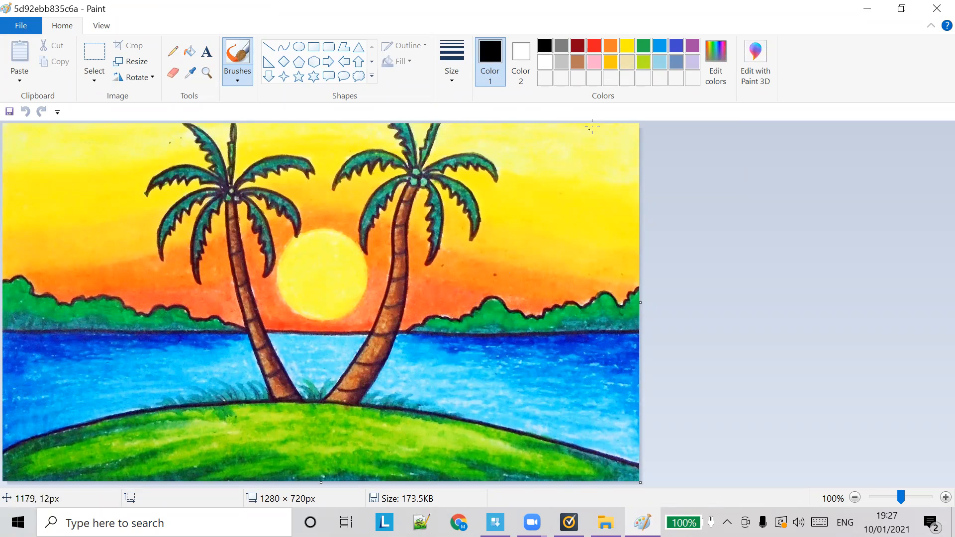
click(191, 55)
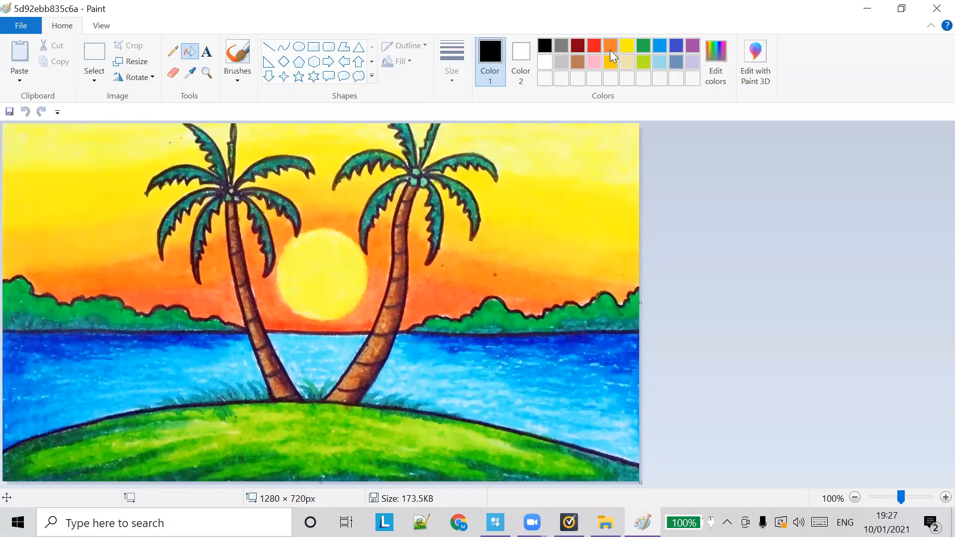
click(595, 48)
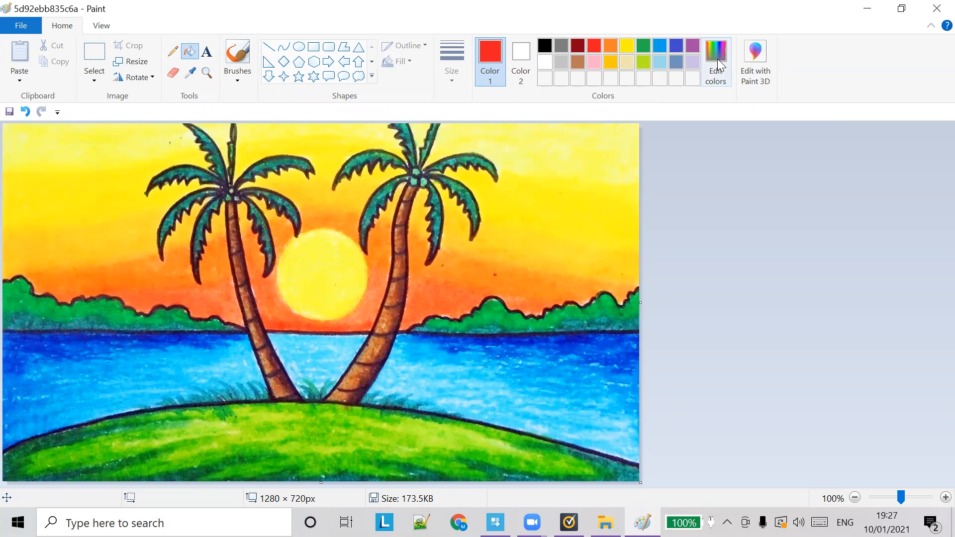
Step: Scribble an orange airbrush stroke in the yellow sky to the right of the palm trees
click(173, 51)
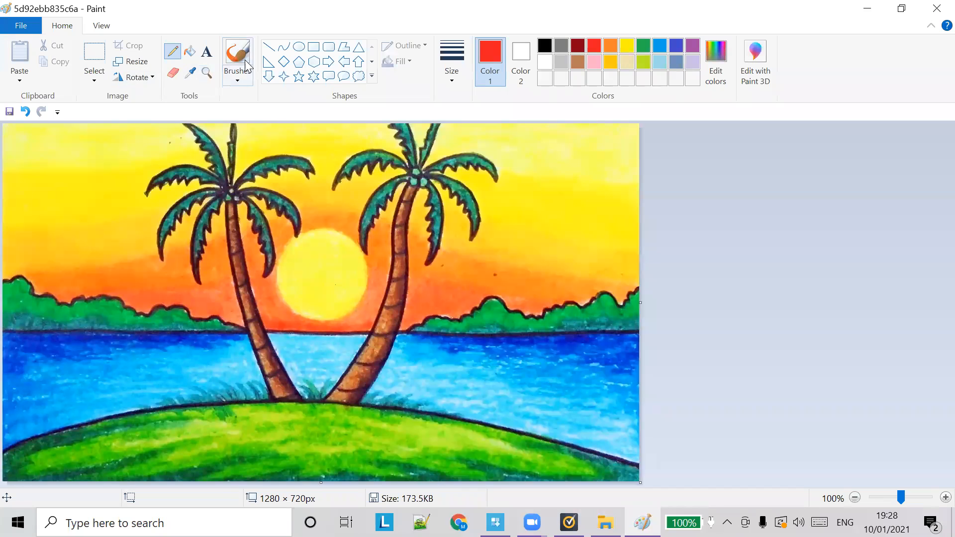
click(238, 80)
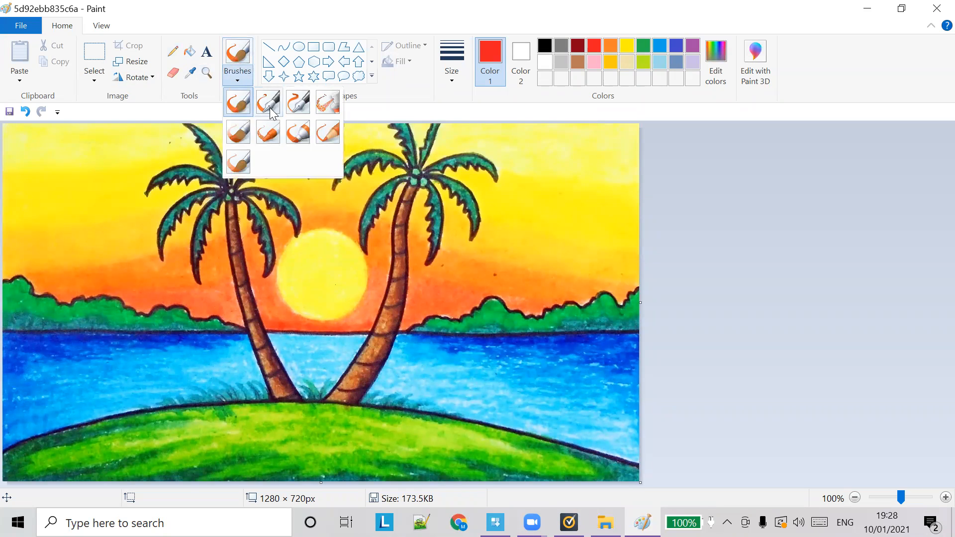
click(328, 103)
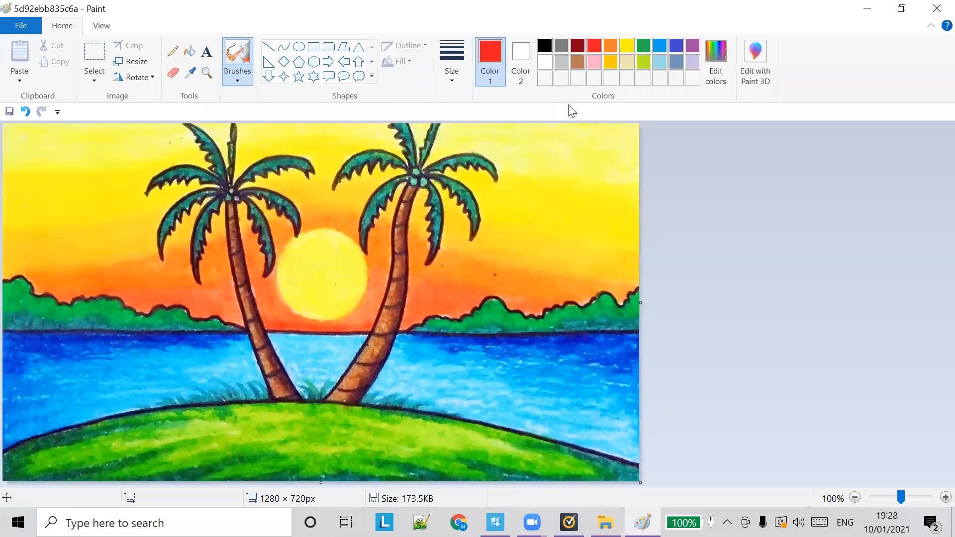
click(609, 45)
mouse_move(535, 158)
mouse_down()
mouse_move(580, 193)
mouse_move(558, 154)
mouse_move(607, 172)
mouse_move(592, 170)
mouse_move(615, 209)
mouse_up()
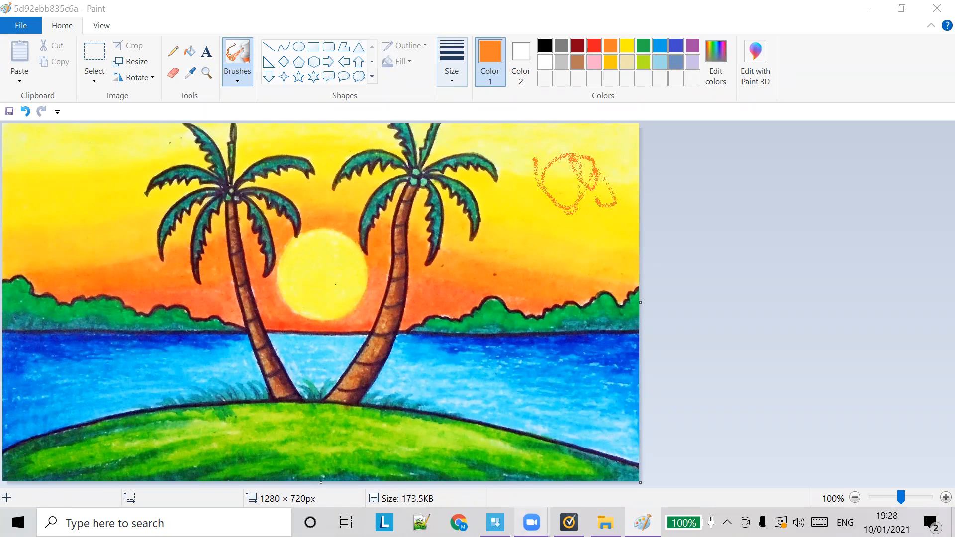
Step: Return to the colouring folder, open The-candy-house in Paint 3D and enlarge the picture to 400%
click(642, 522)
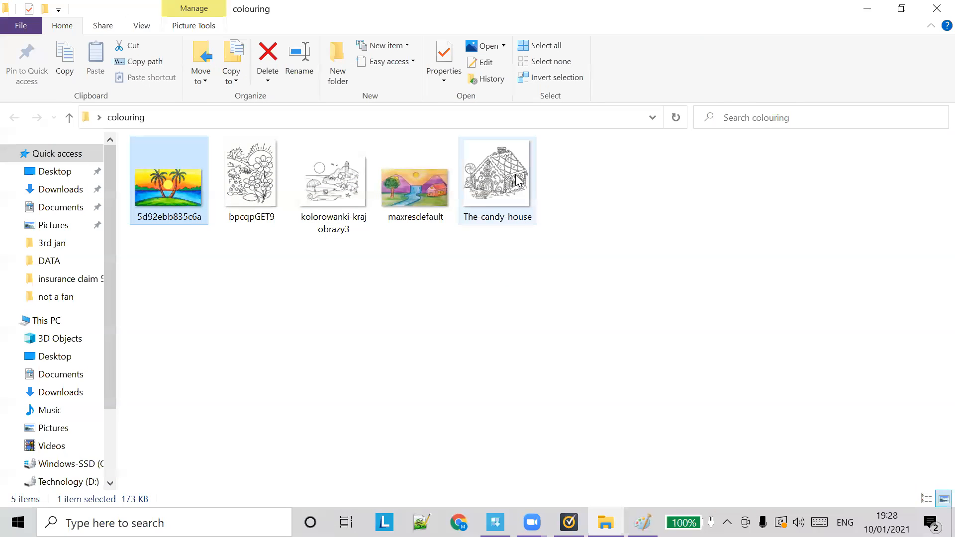
click(517, 180)
right_click(518, 180)
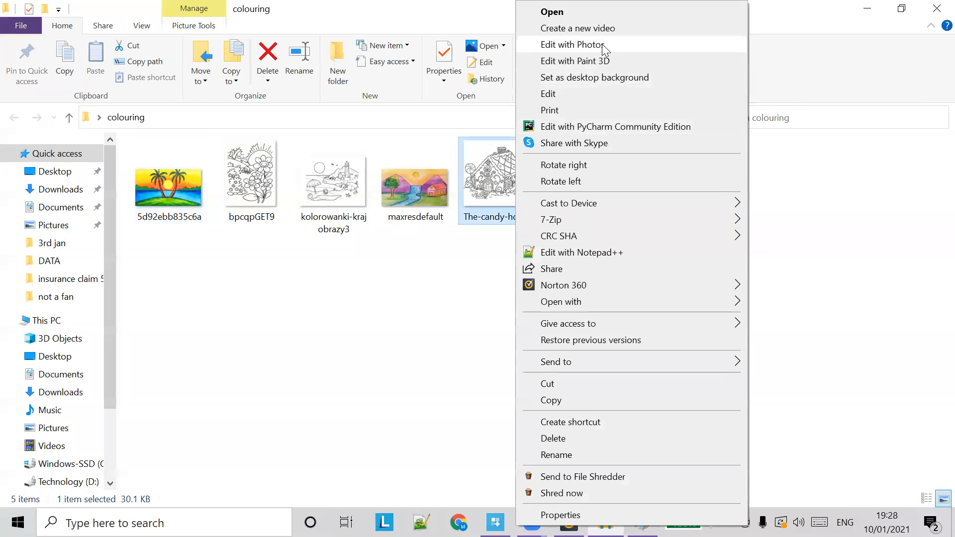
click(601, 61)
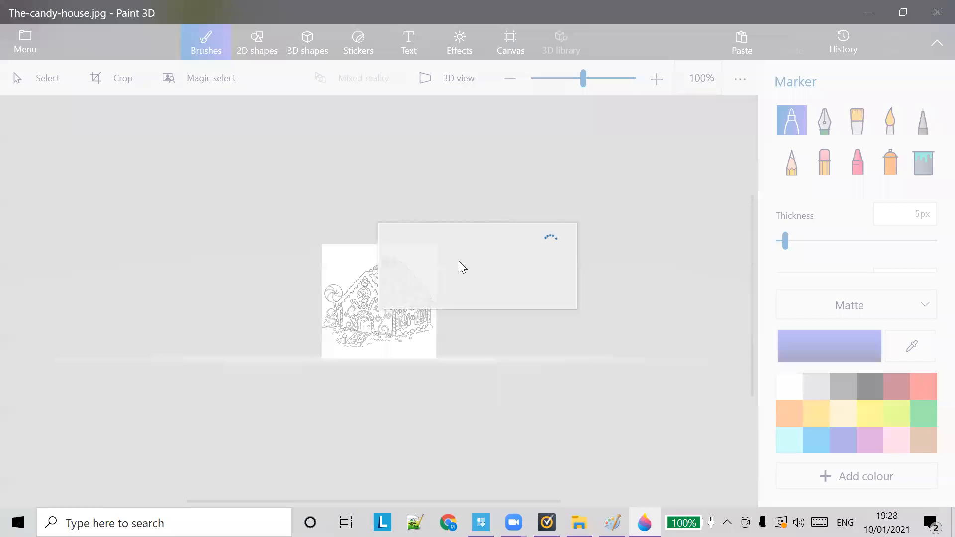
scroll(423, 326, up, 2)
scroll(424, 326, up, 5)
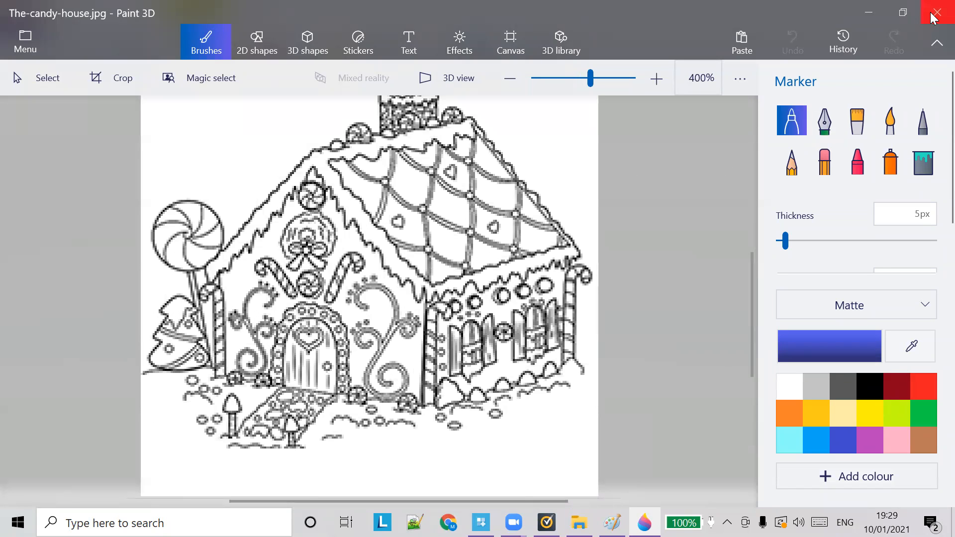
Step: Look through Paint 3D's 3D shapes, 2D shapes and sticker textures, and close the candy house picture
click(287, 41)
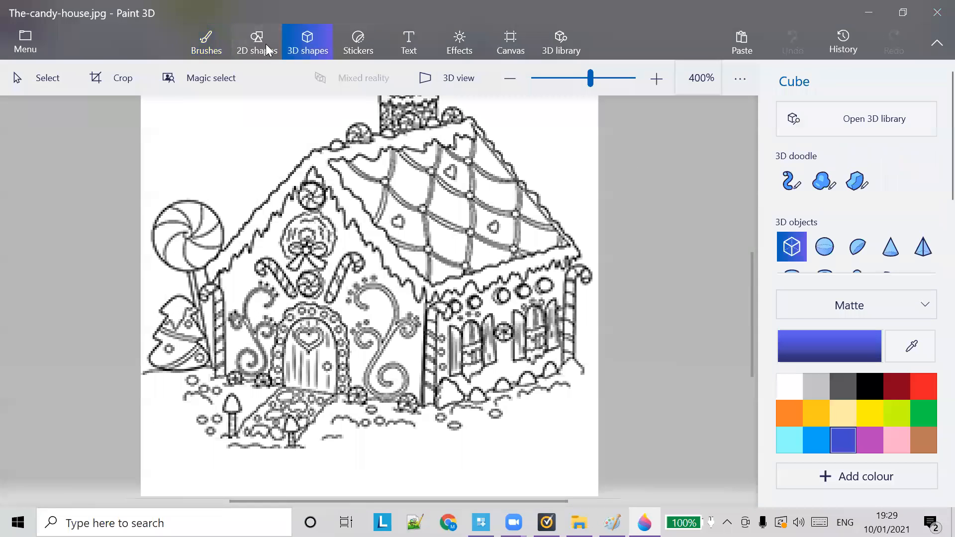
click(266, 44)
click(343, 42)
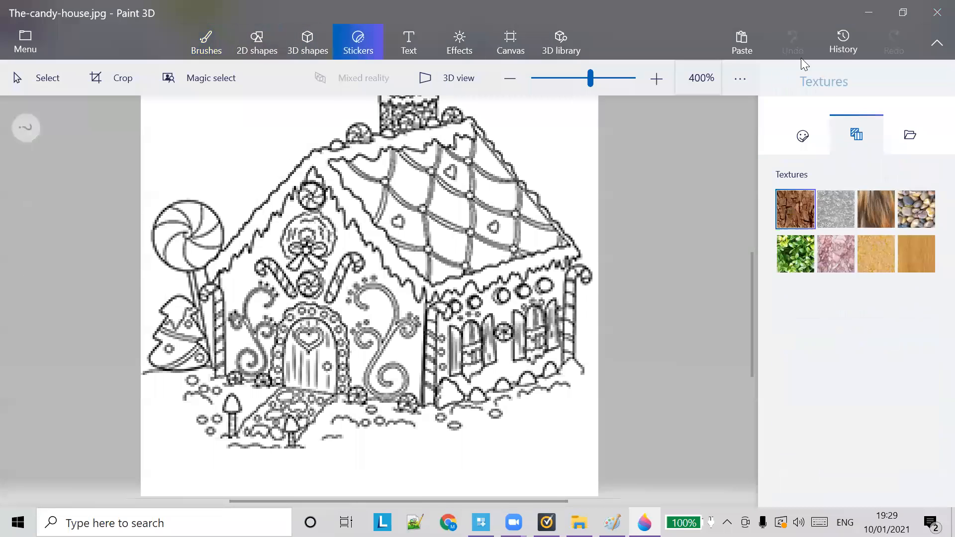
click(937, 13)
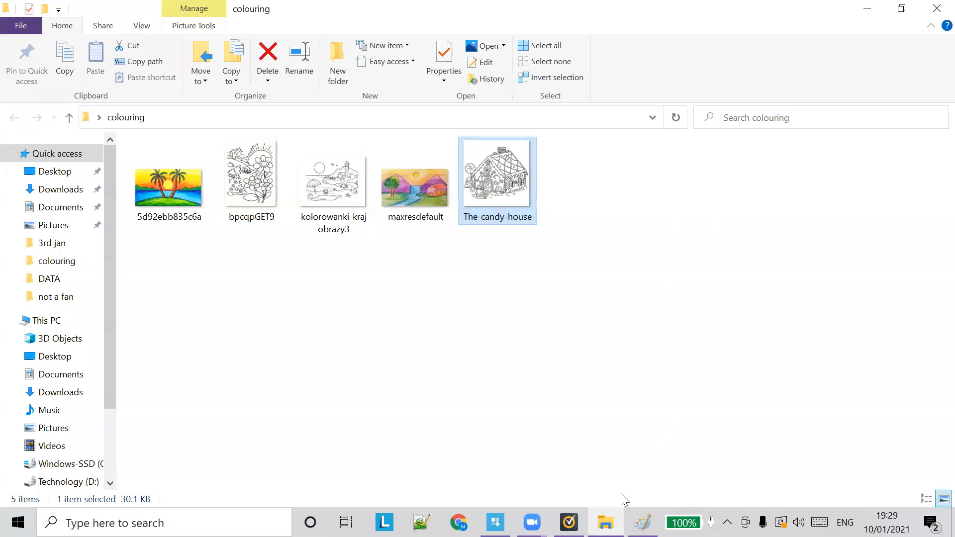
Step: Switch back to the palm-tree picture in Paint and close it without saving the scribble
click(642, 522)
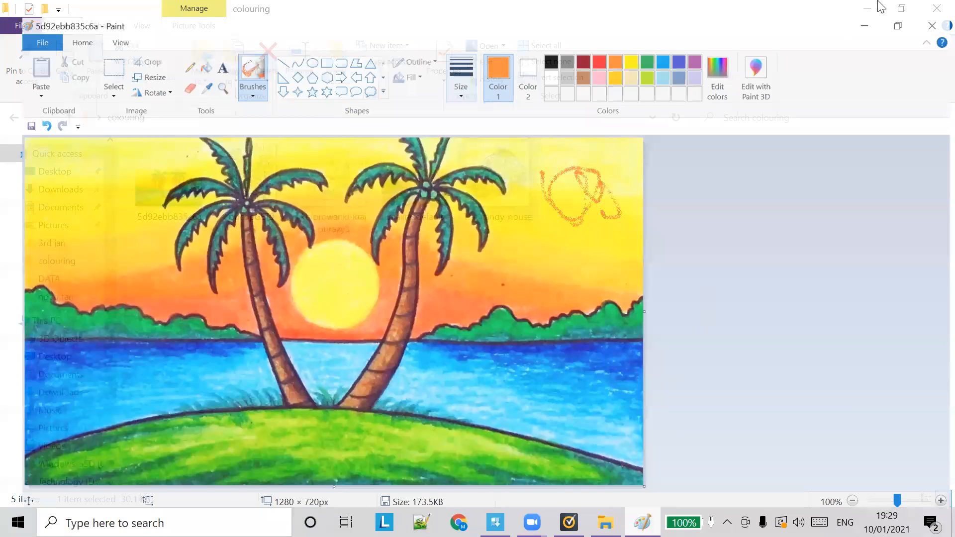
click(935, 11)
click(484, 277)
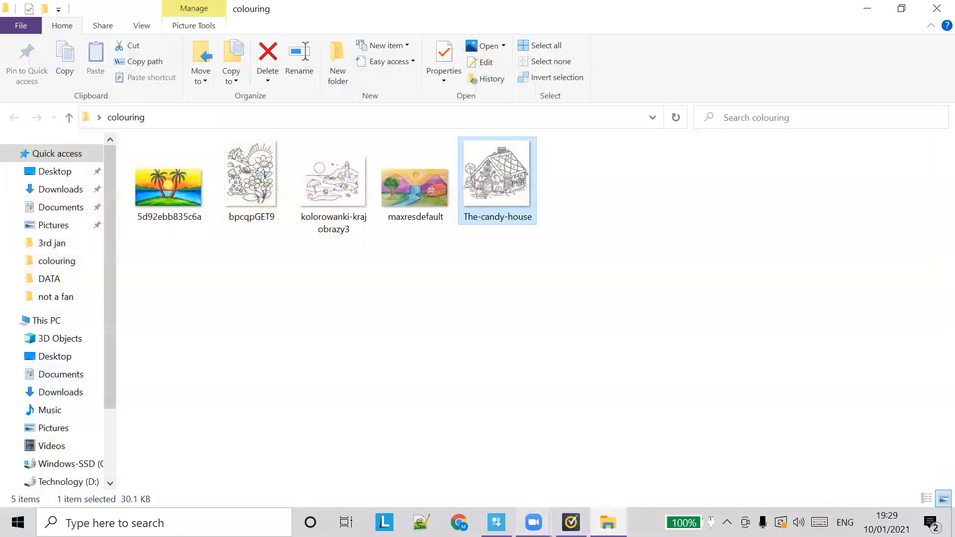
mouse_move(532, 523)
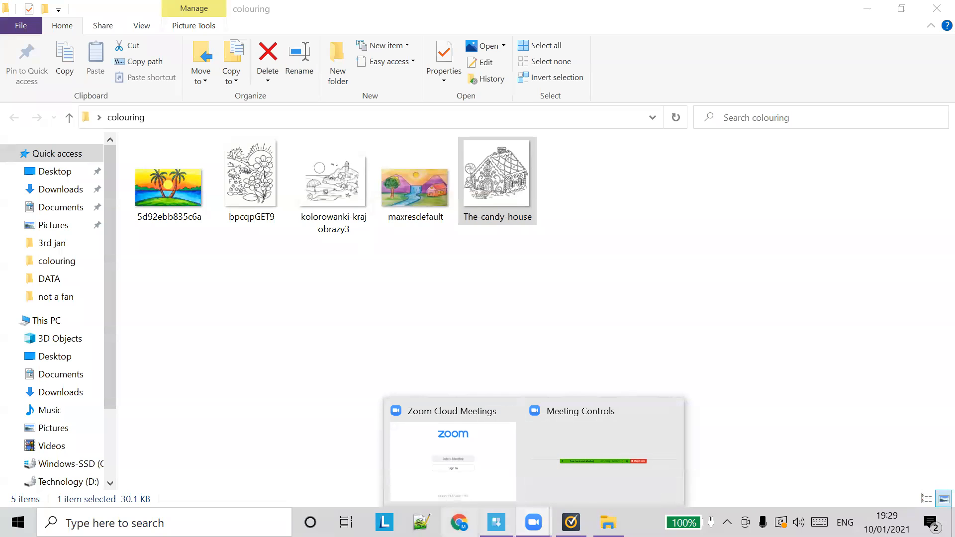
click(586, 435)
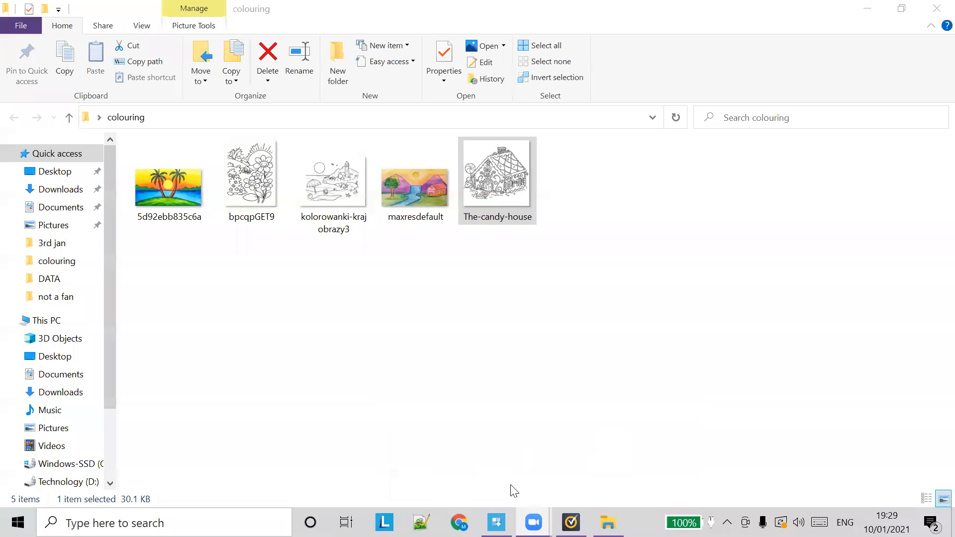
click(464, 449)
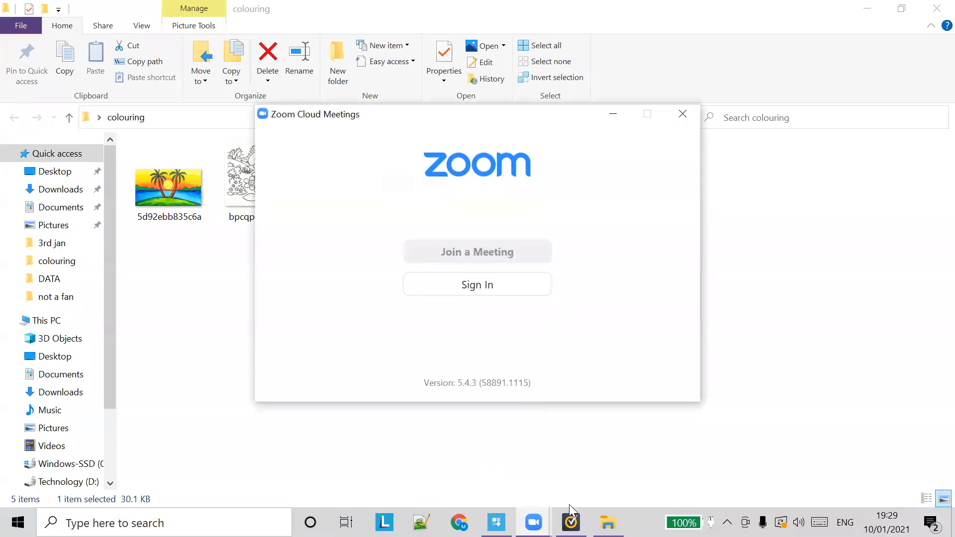
mouse_move(552, 502)
click(601, 450)
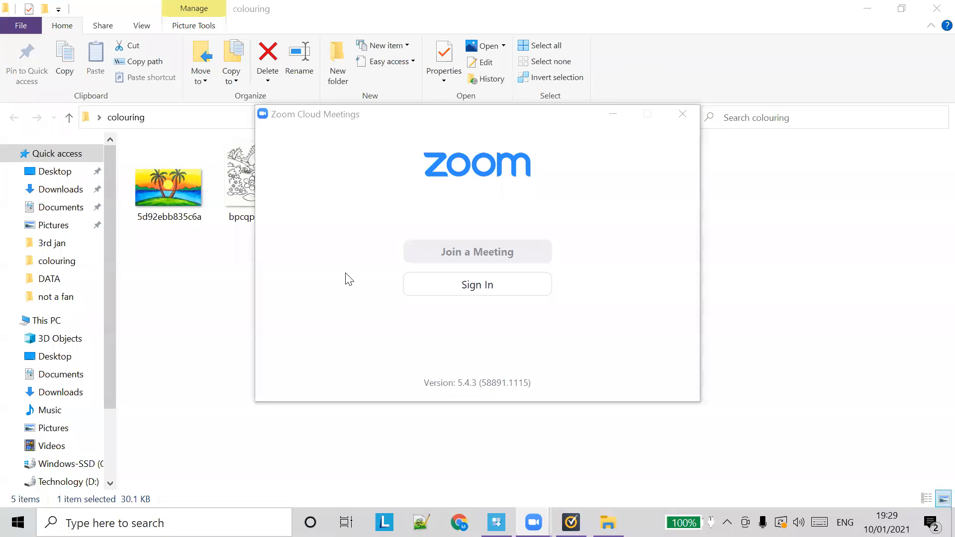
Step: Start PowerPoint and look over the recent presentations on its start page
click(168, 518)
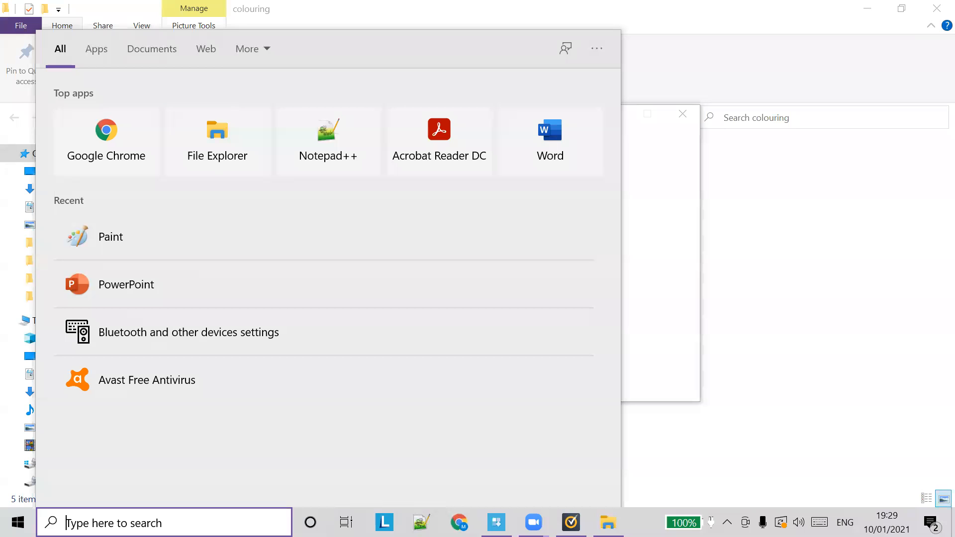
click(157, 294)
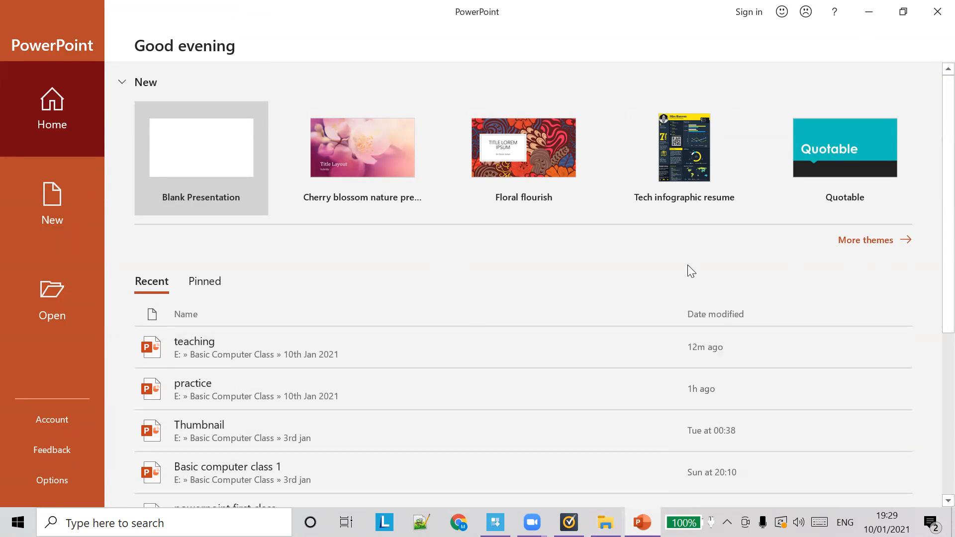
scroll(677, 280, down, 5)
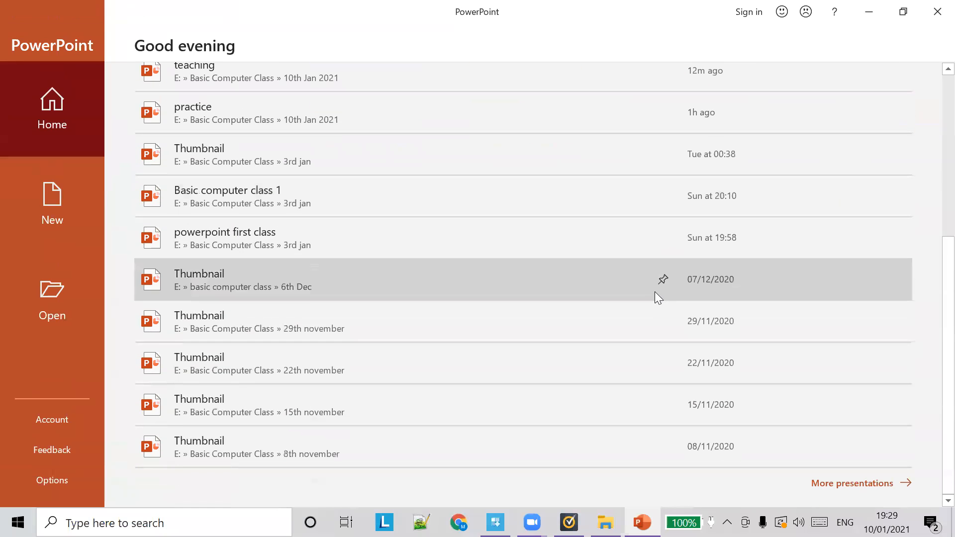
scroll(655, 292, up, 5)
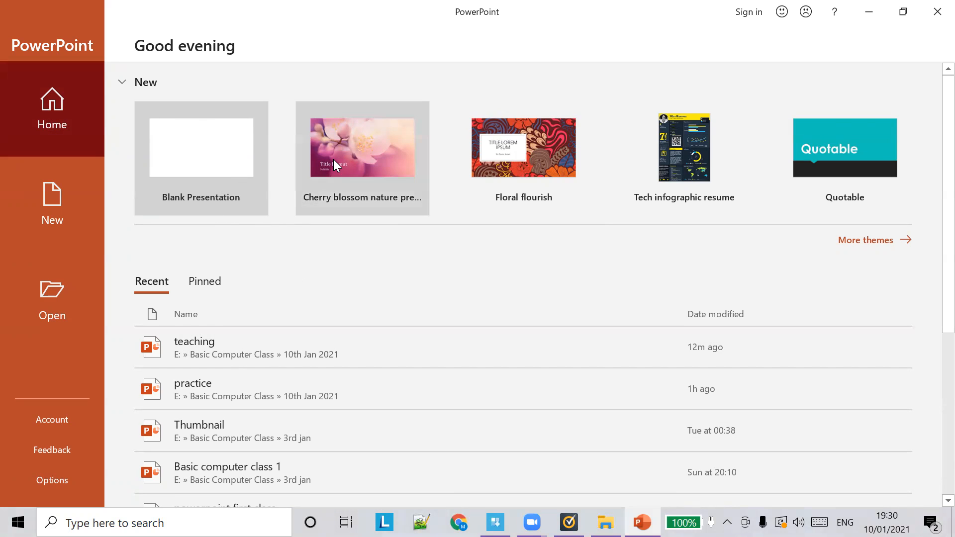
Step: Browse the full collection of presentation themes and create a new presentation with the Circuit theme
click(884, 242)
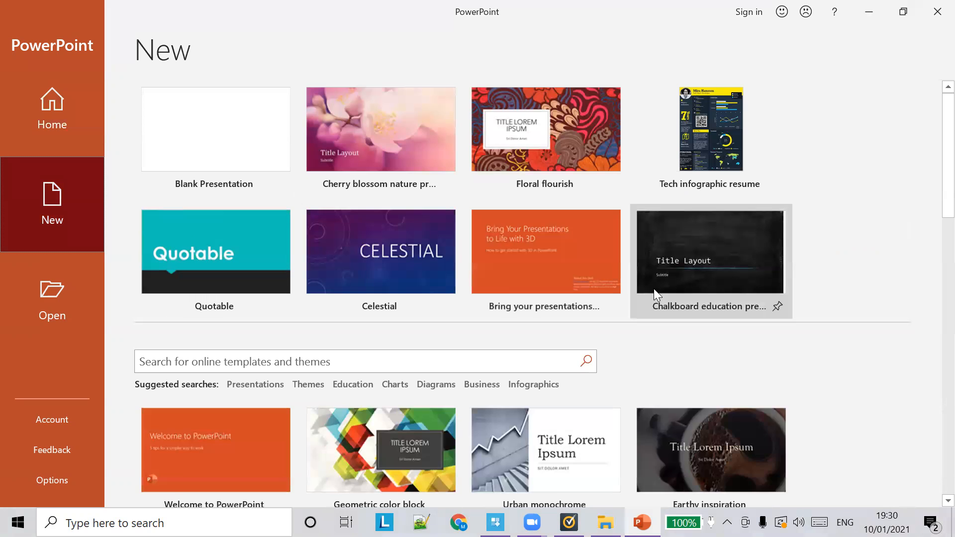
scroll(657, 296, down, 3)
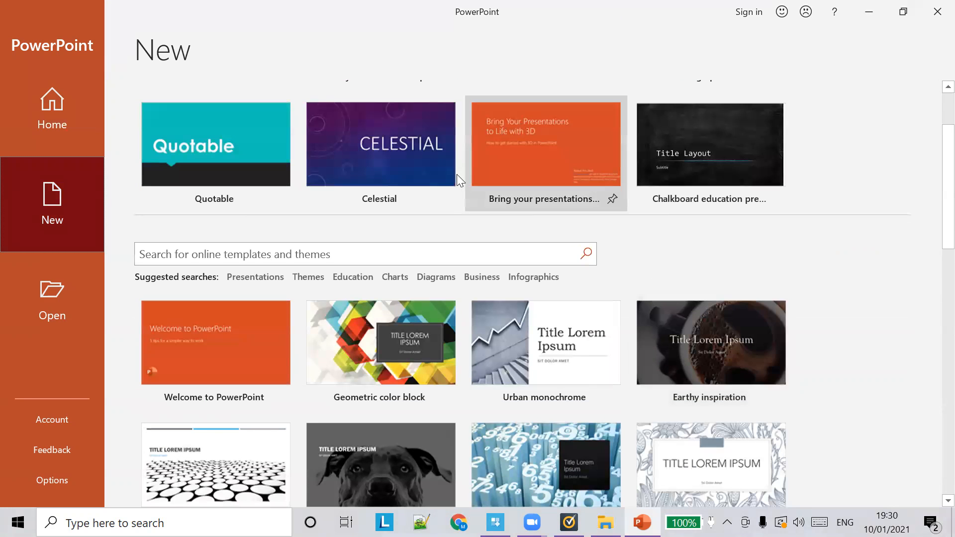
scroll(457, 175, down, 8)
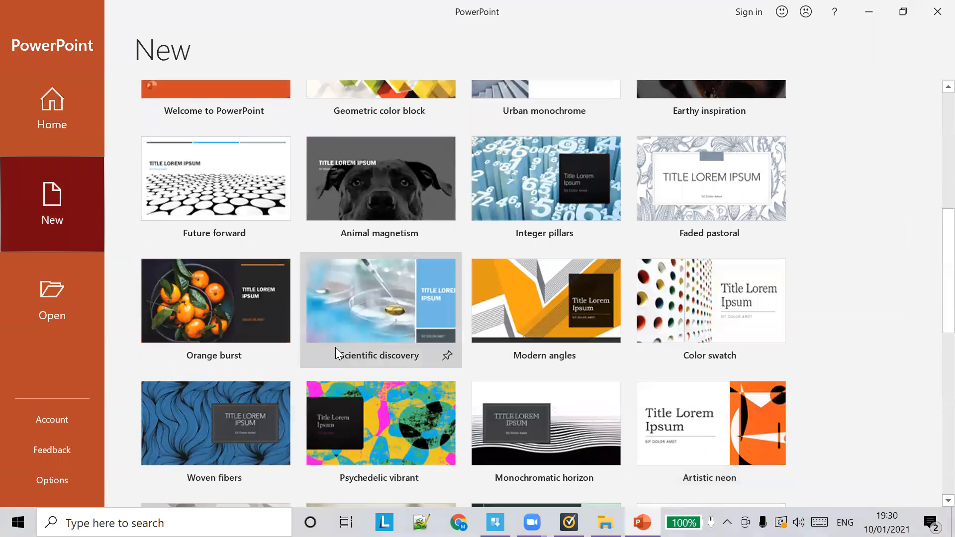
scroll(335, 347, down, 15)
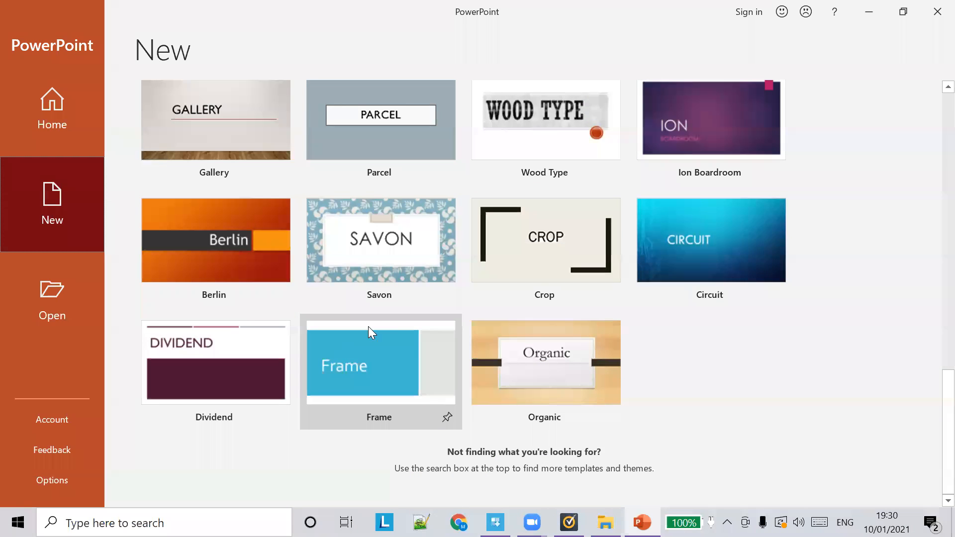
scroll(539, 325, up, 6)
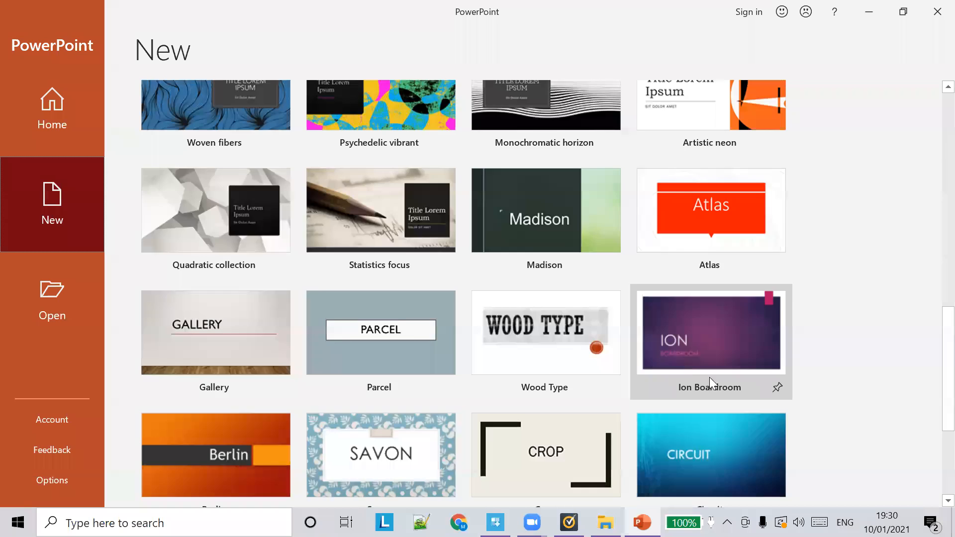
scroll(709, 377, down, 6)
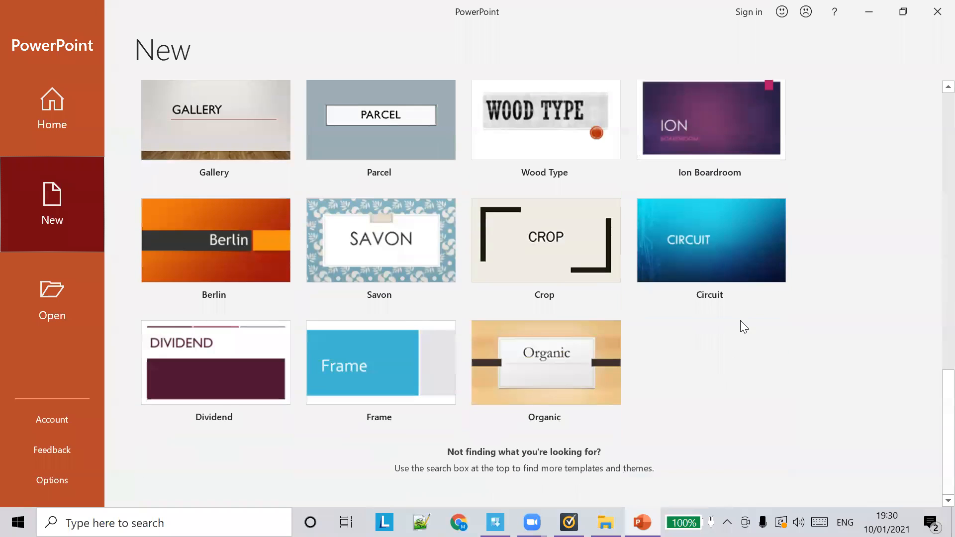
double_click(708, 238)
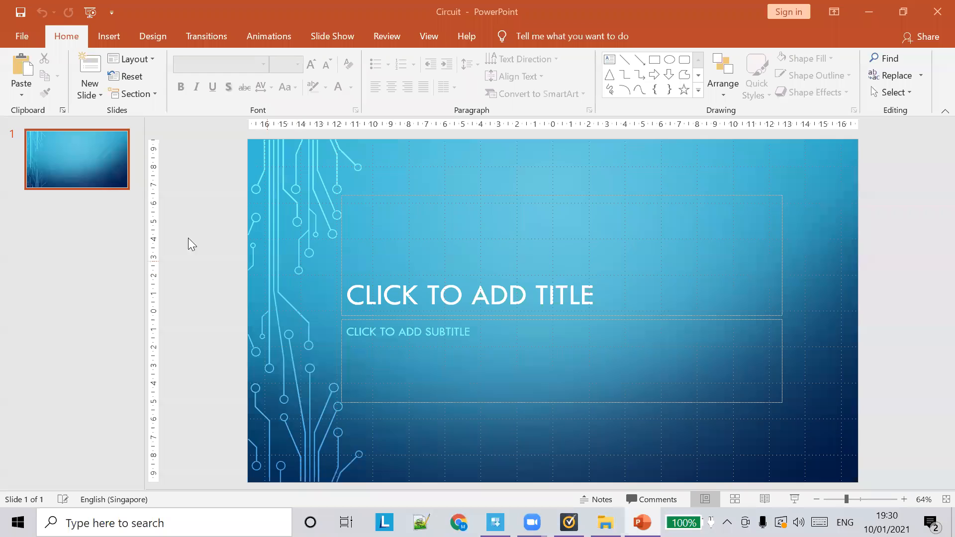
Step: Add three new slides after the title slide
right_click(47, 223)
click(80, 273)
right_click(70, 309)
click(79, 356)
right_click(70, 361)
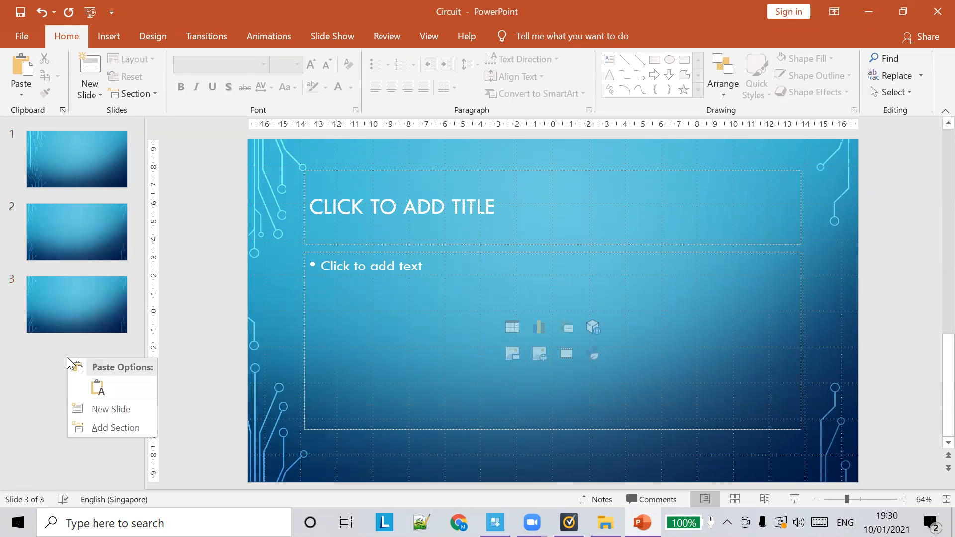
click(108, 410)
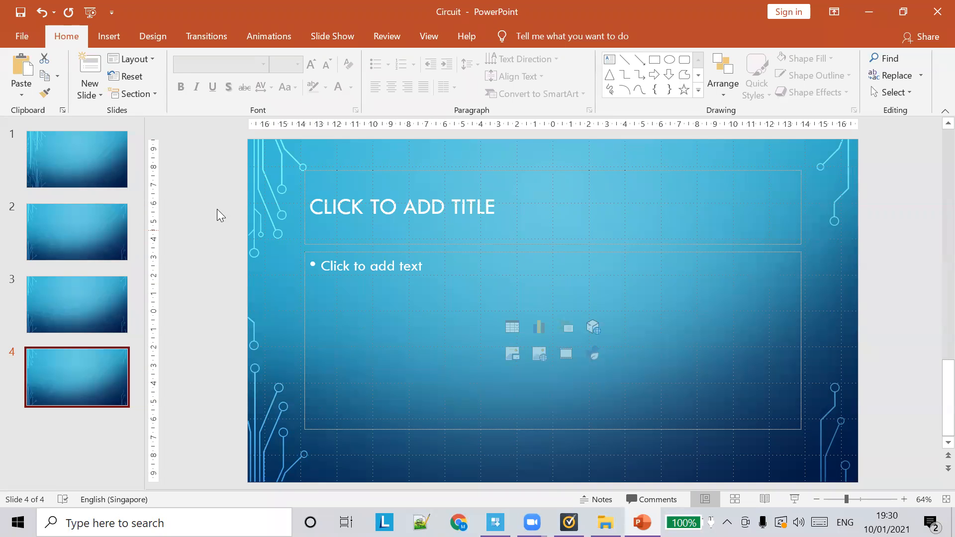
Step: Return to the title slide and look through the Insert, Home, Transitions, Animations and Design commands
click(92, 160)
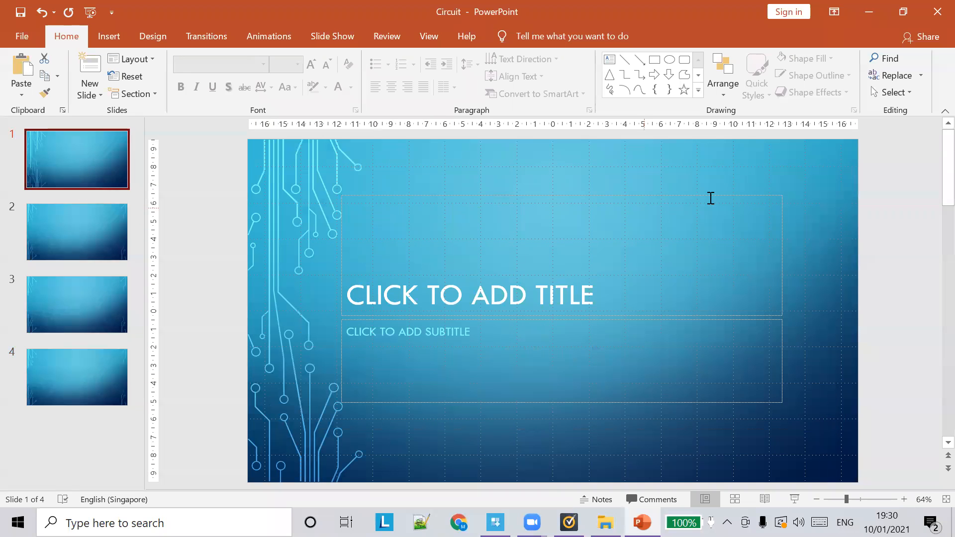
click(111, 36)
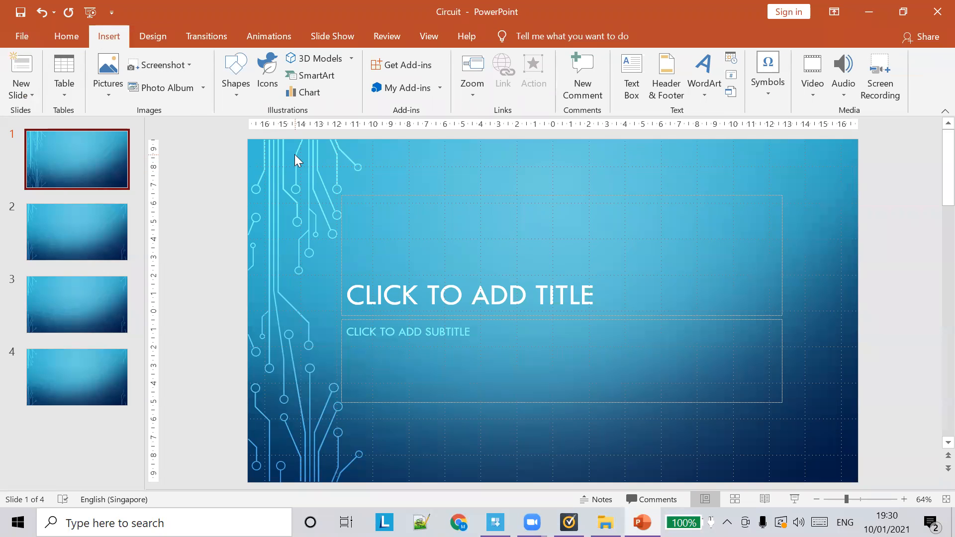
right_click(279, 200)
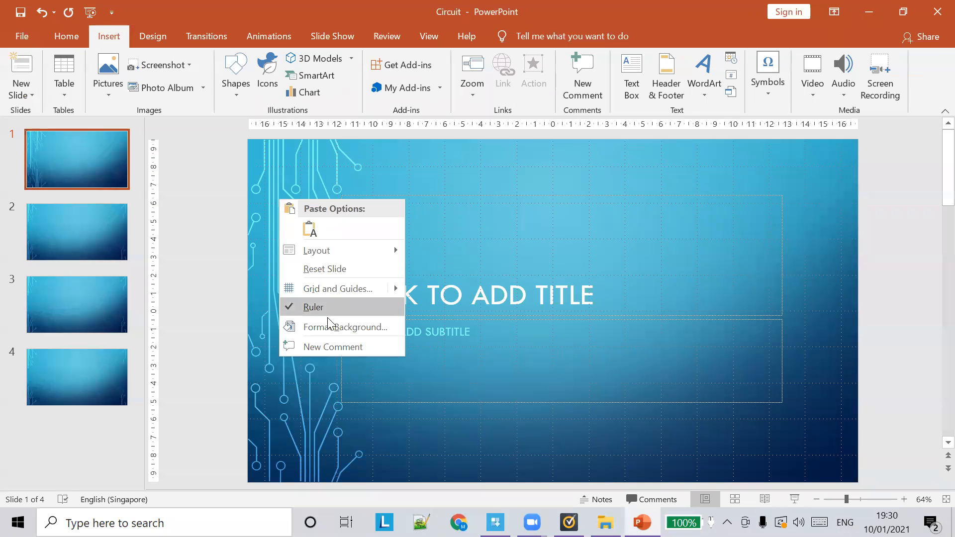
click(64, 36)
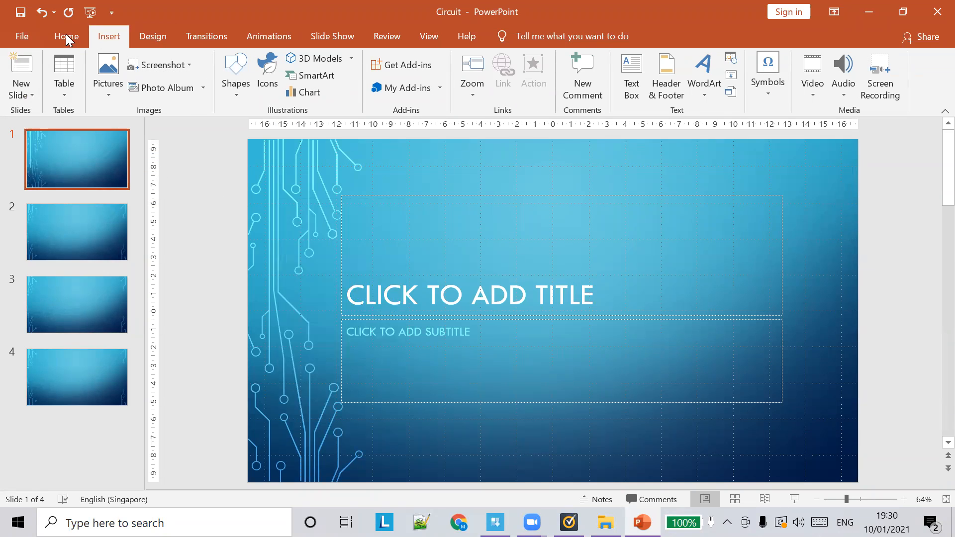
click(66, 37)
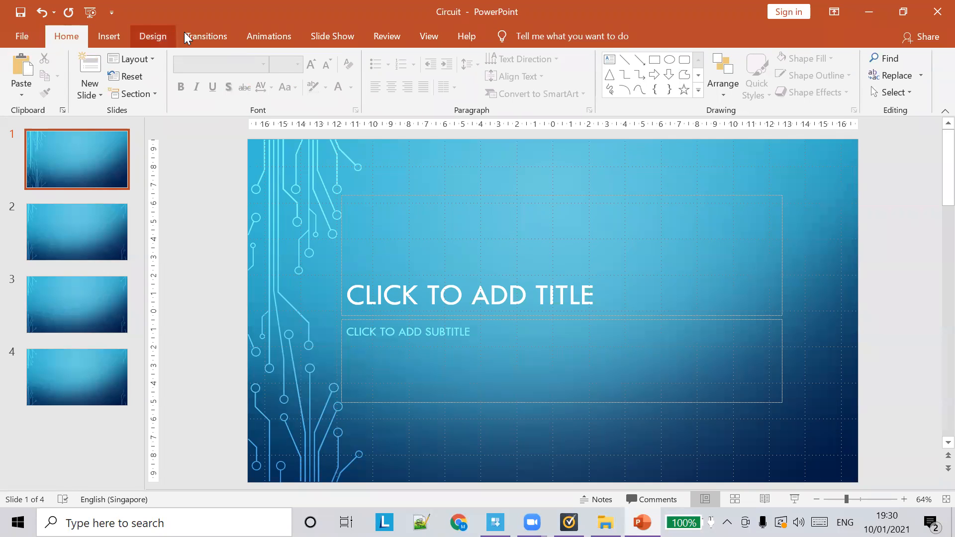
click(199, 37)
click(259, 36)
click(151, 38)
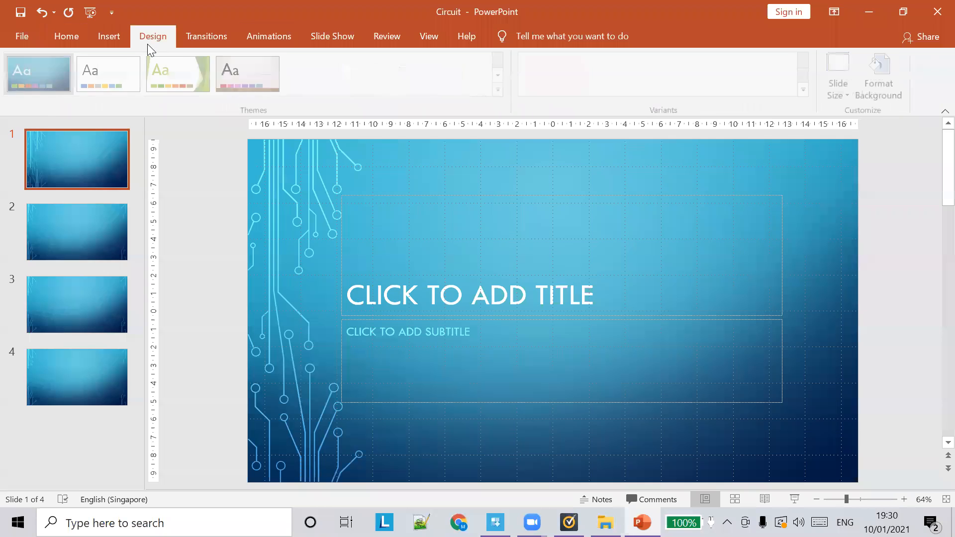